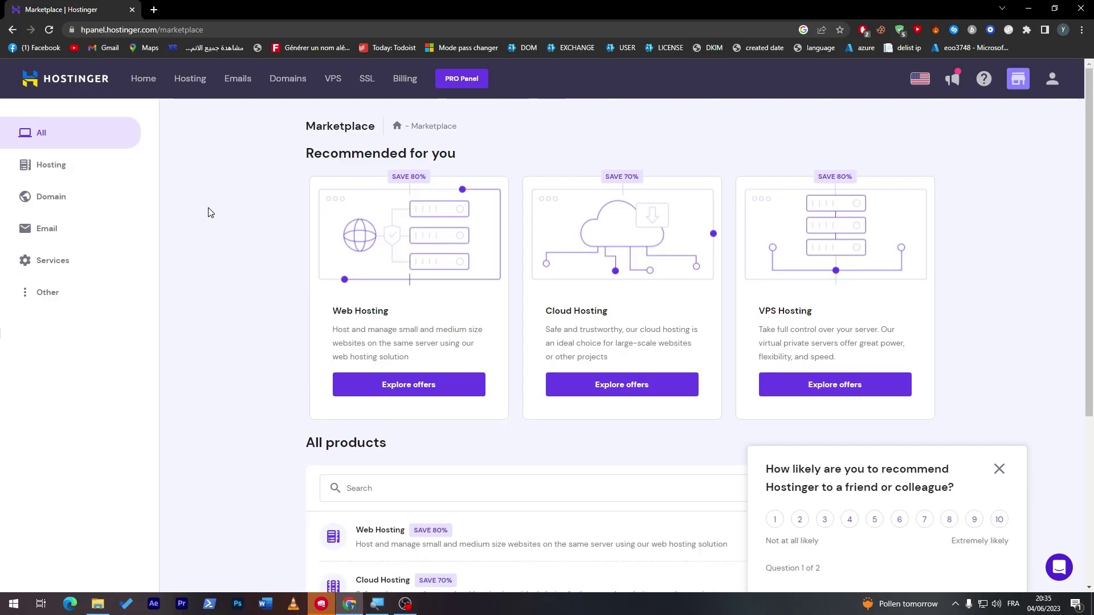
Step: Open a new browser tab next to the hPanel Marketplace page
{"action": "left_click", "coordinate": [154, 9]}
Step: Load hostinger.com and go to its WordPress hosting plans page
{"action": "type", "text": "hostinger.com"}
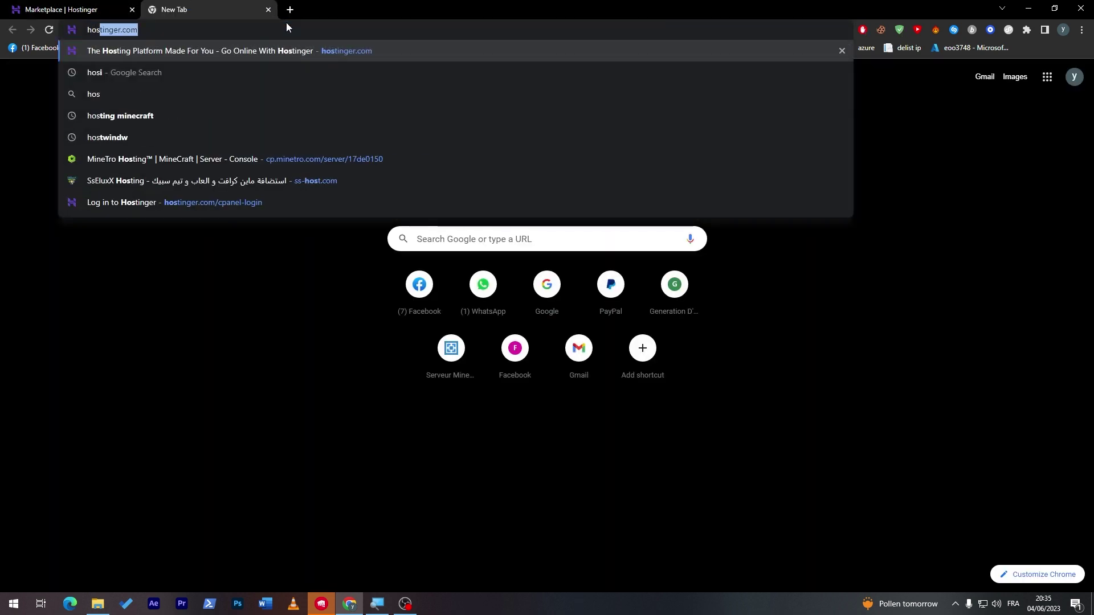
{"action": "key", "text": "Return"}
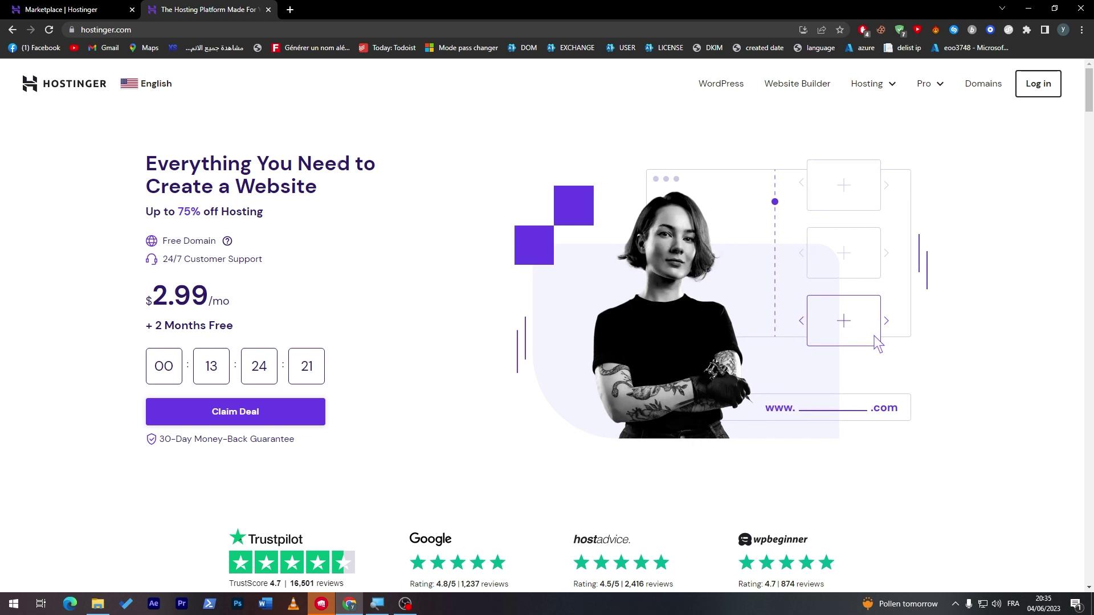
{"action": "left_click", "coordinate": [720, 83]}
Step: Compare the Premium (2.99), Business and Cloud Startup plan cards, then go to domain search
{"action": "left_click", "coordinate": [1090, 137]}
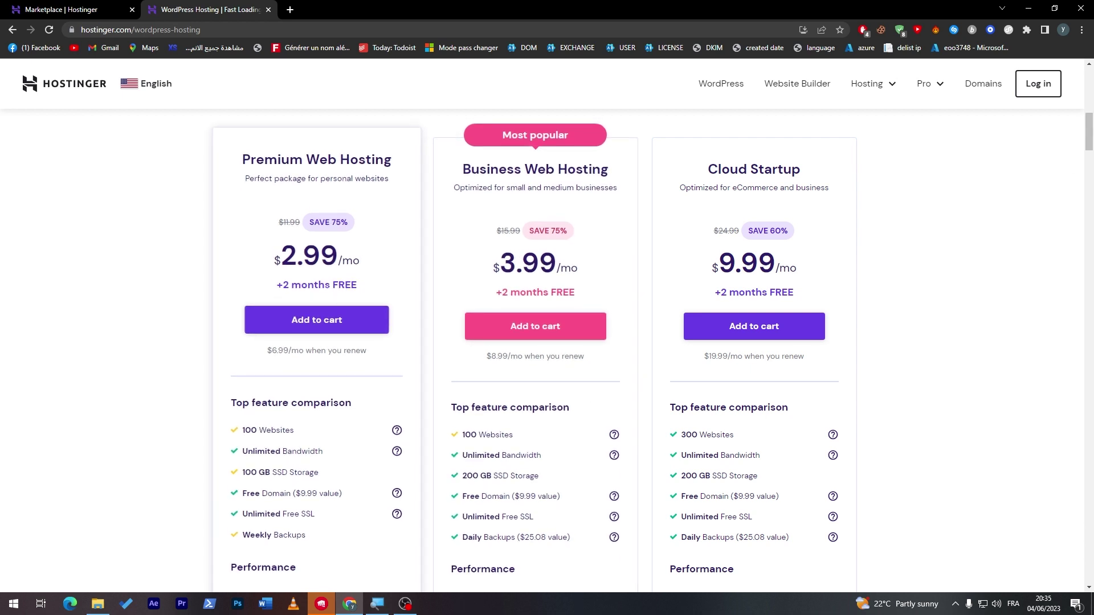
{"action": "double_click", "coordinate": [309, 256]}
{"action": "left_click", "coordinate": [309, 257]}
{"action": "mouse_move", "coordinate": [1090, 144]}
{"action": "left_mouse_down"}
{"action": "mouse_move", "coordinate": [1090, 164]}
{"action": "mouse_move", "coordinate": [1091, 153]}
{"action": "left_mouse_up"}
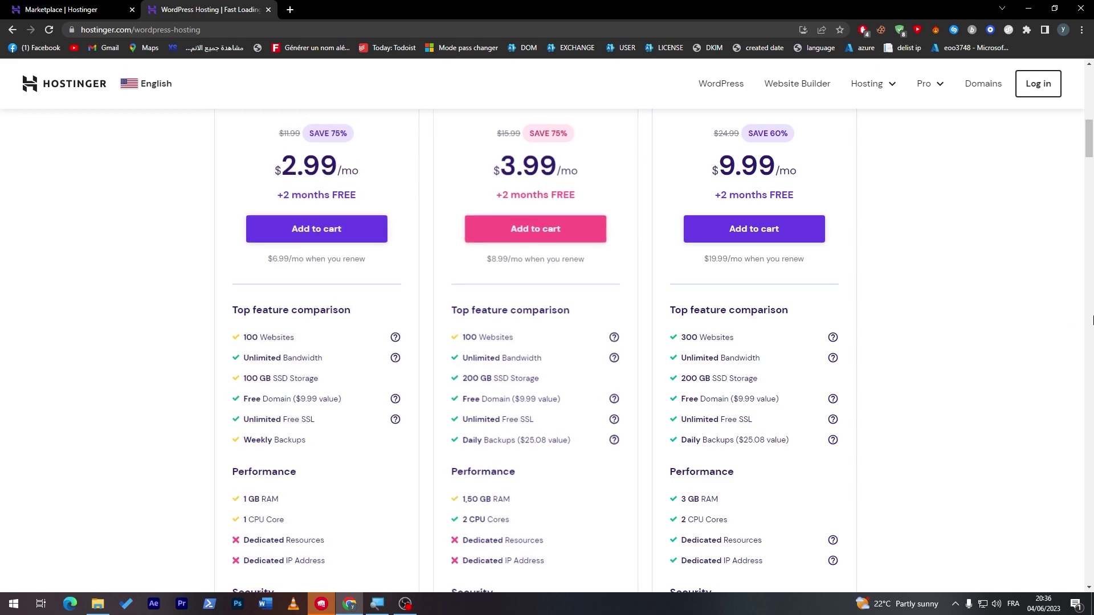
{"action": "scroll", "coordinate": [1091, 169], "scroll_direction": "down", "scroll_amount": 3}
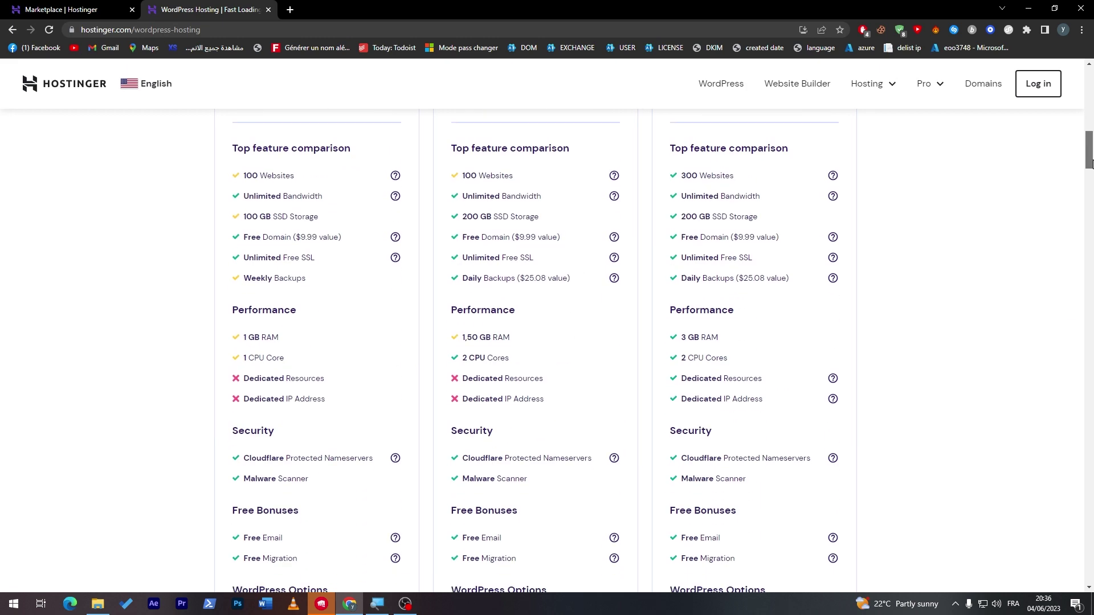
{"action": "mouse_move", "coordinate": [1091, 164]}
{"action": "left_mouse_down"}
{"action": "mouse_move", "coordinate": [1088, 195]}
{"action": "mouse_move", "coordinate": [1089, 154]}
{"action": "left_mouse_up"}
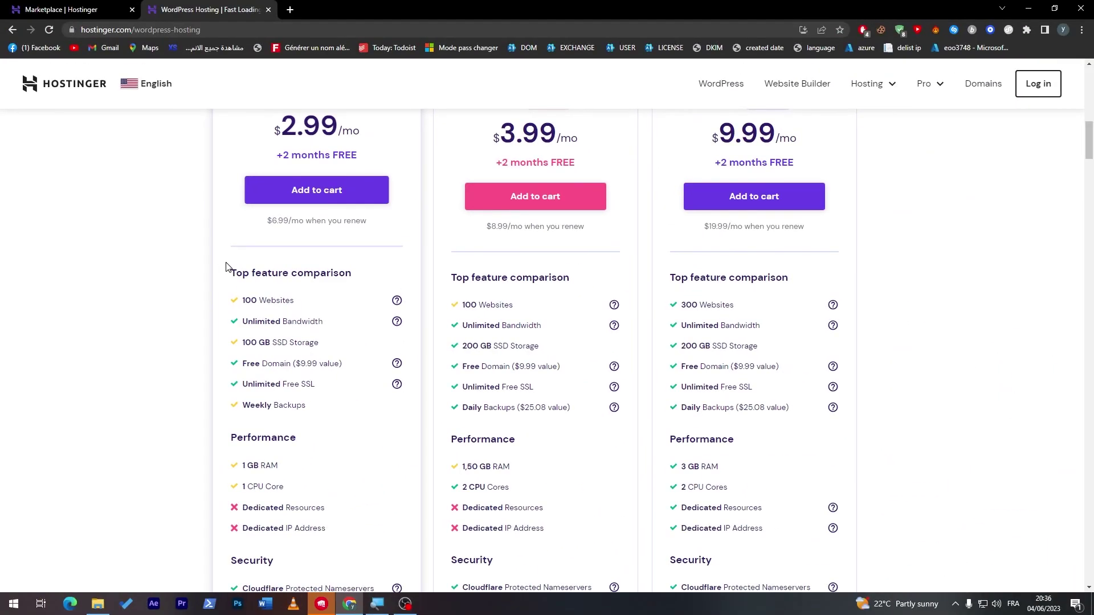
{"action": "mouse_move", "coordinate": [1087, 159]}
{"action": "left_mouse_down"}
{"action": "mouse_move", "coordinate": [1086, 110]}
{"action": "mouse_move", "coordinate": [1086, 149]}
{"action": "left_mouse_up"}
{"action": "mouse_move", "coordinate": [873, 95]}
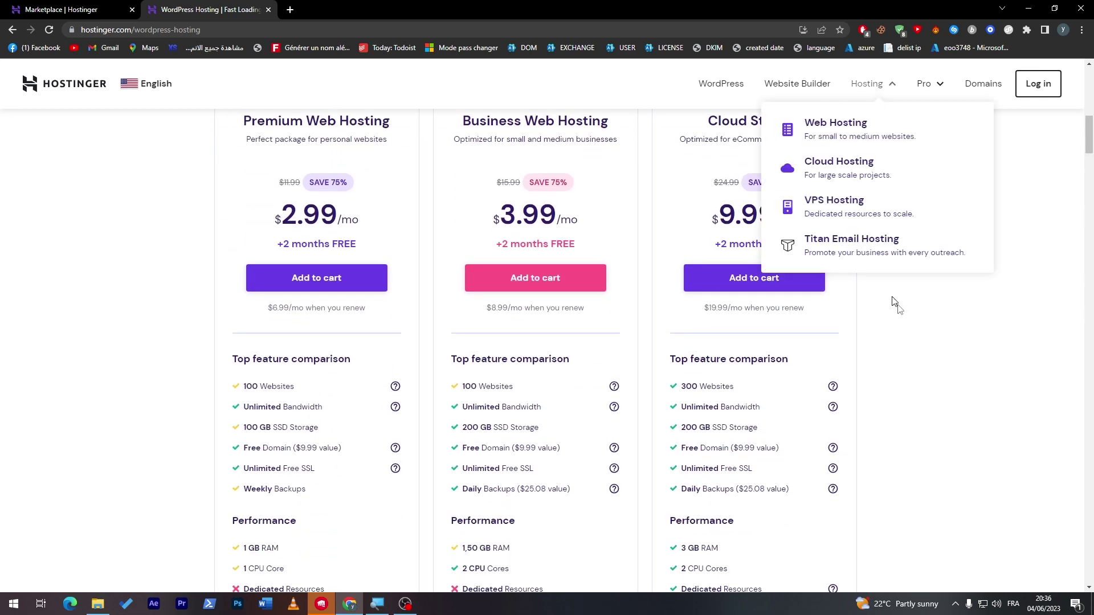
{"action": "scroll", "coordinate": [889, 262], "scroll_direction": "up", "scroll_amount": 2}
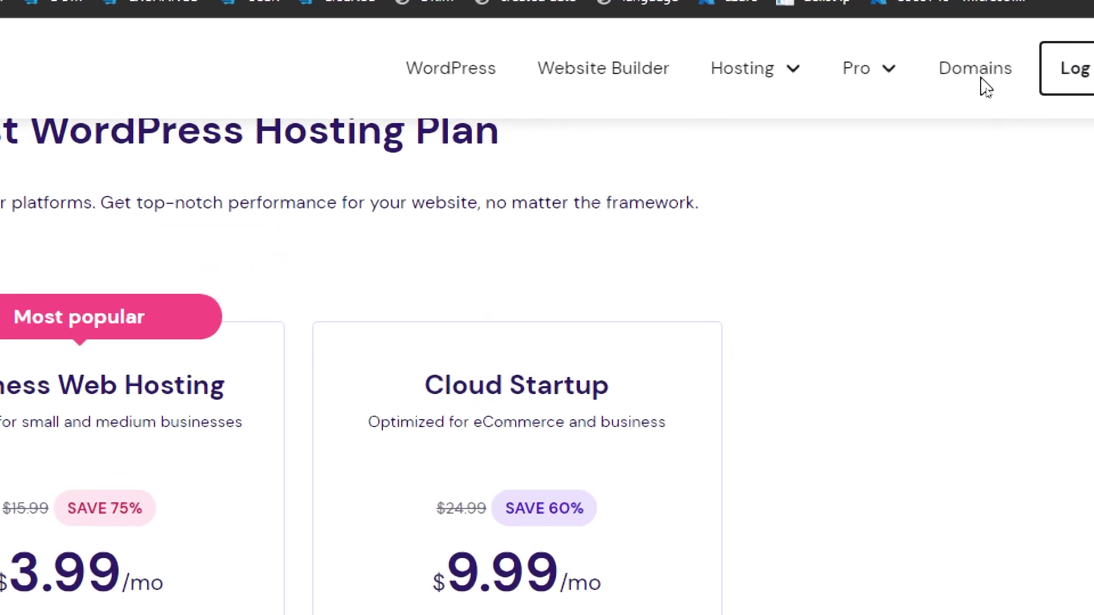
{"action": "left_click", "coordinate": [987, 90]}
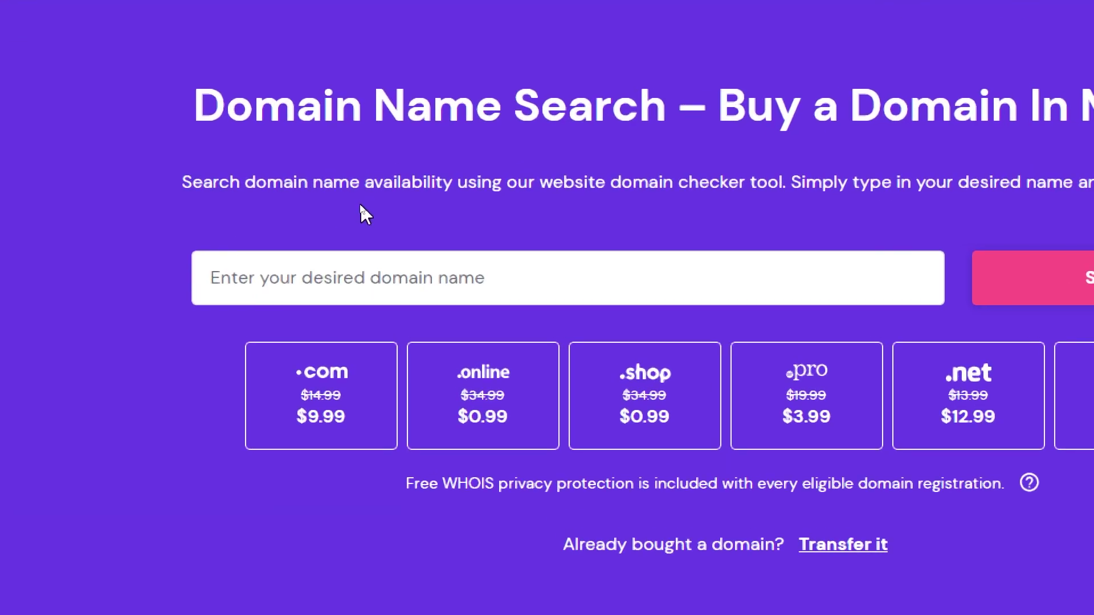
Step: Search for the domain TxtBye and see that txtbye is already taken
{"action": "left_click", "coordinate": [359, 282]}
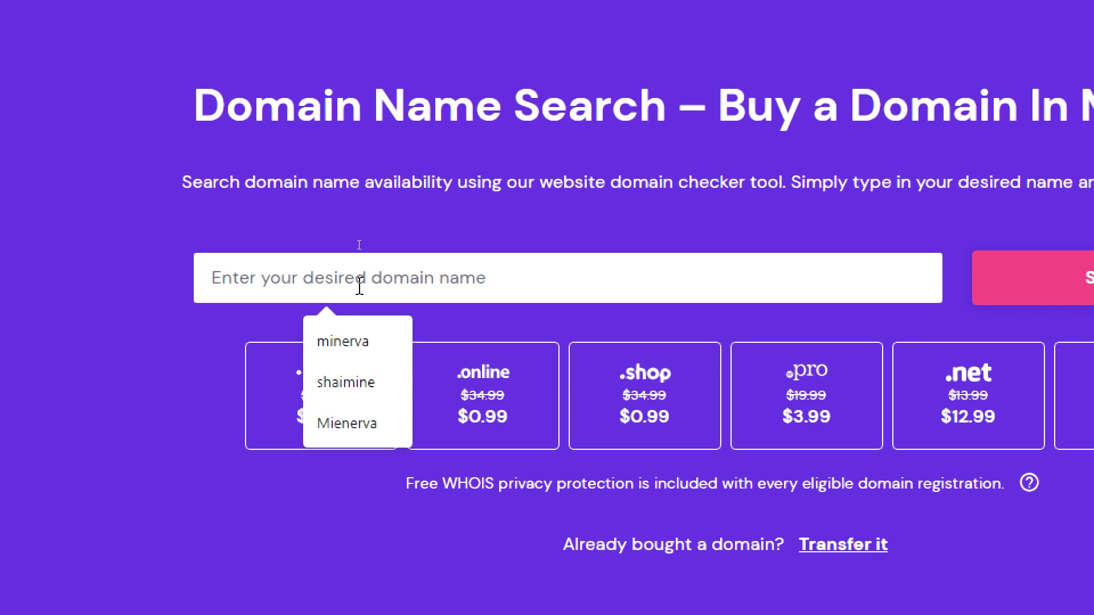
{"action": "type", "text": "TxtBye"}
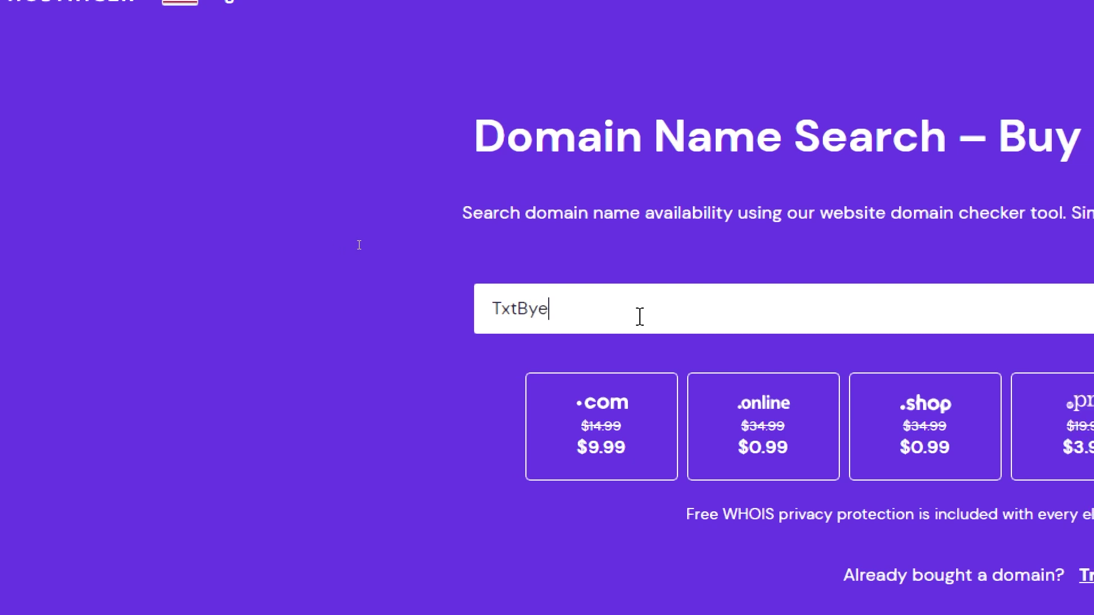
{"action": "key", "text": "Return"}
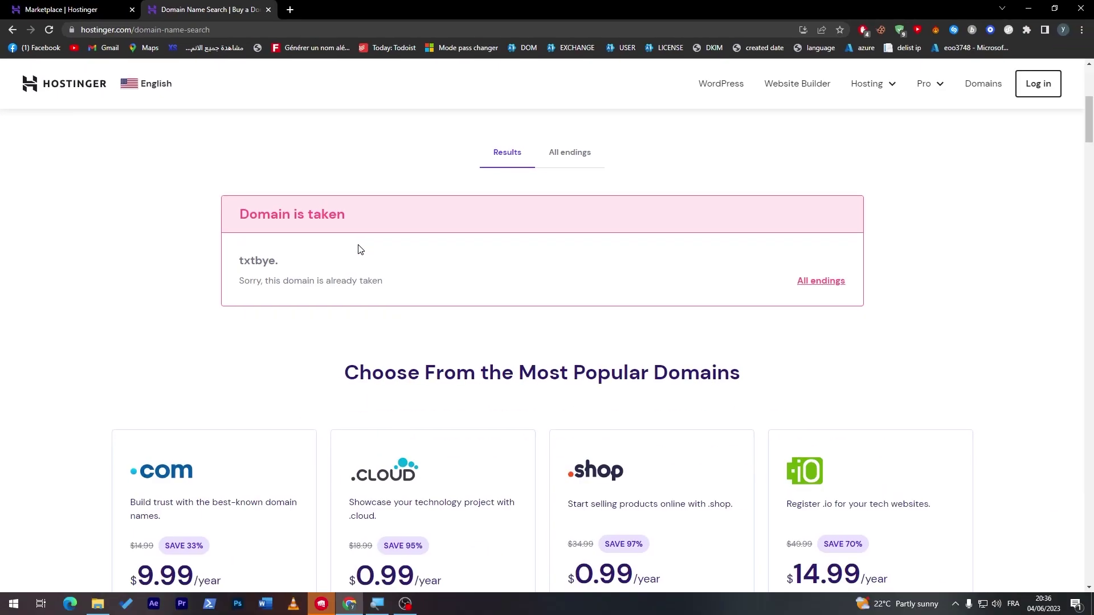
Step: Review popular domain ending prices, such as .cloud at 0.99 per year, and open a new tab
{"action": "scroll", "coordinate": [1092, 165], "scroll_direction": "down", "scroll_amount": 9}
{"action": "scroll", "coordinate": [597, 219], "scroll_direction": "up", "scroll_amount": 6}
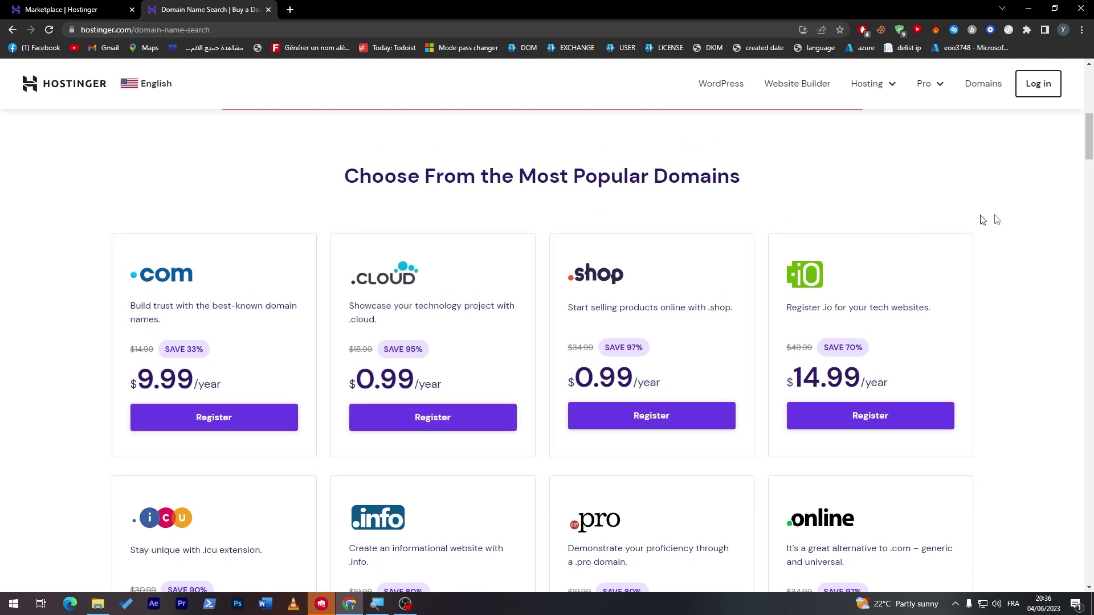
{"action": "scroll", "coordinate": [1092, 148], "scroll_direction": "up", "scroll_amount": 1}
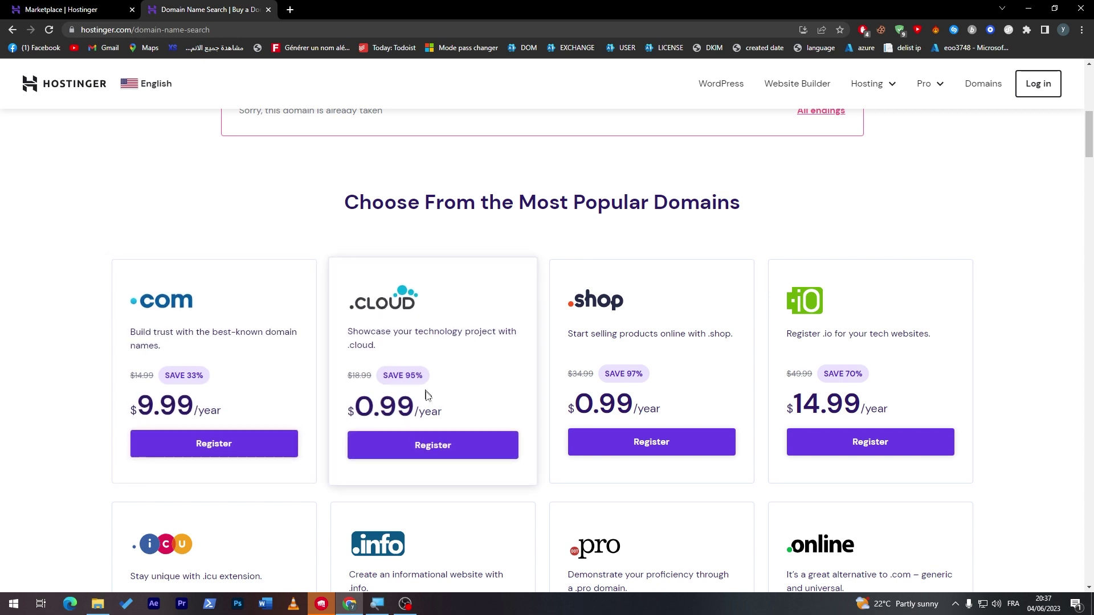
{"action": "double_click", "coordinate": [362, 413]}
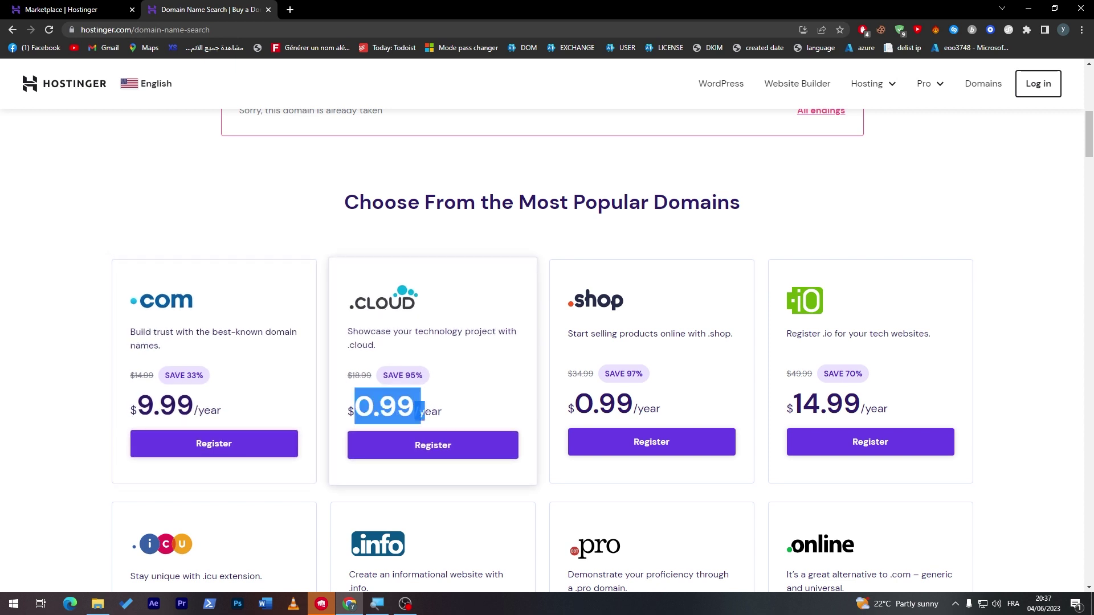
{"action": "left_click", "coordinate": [891, 228]}
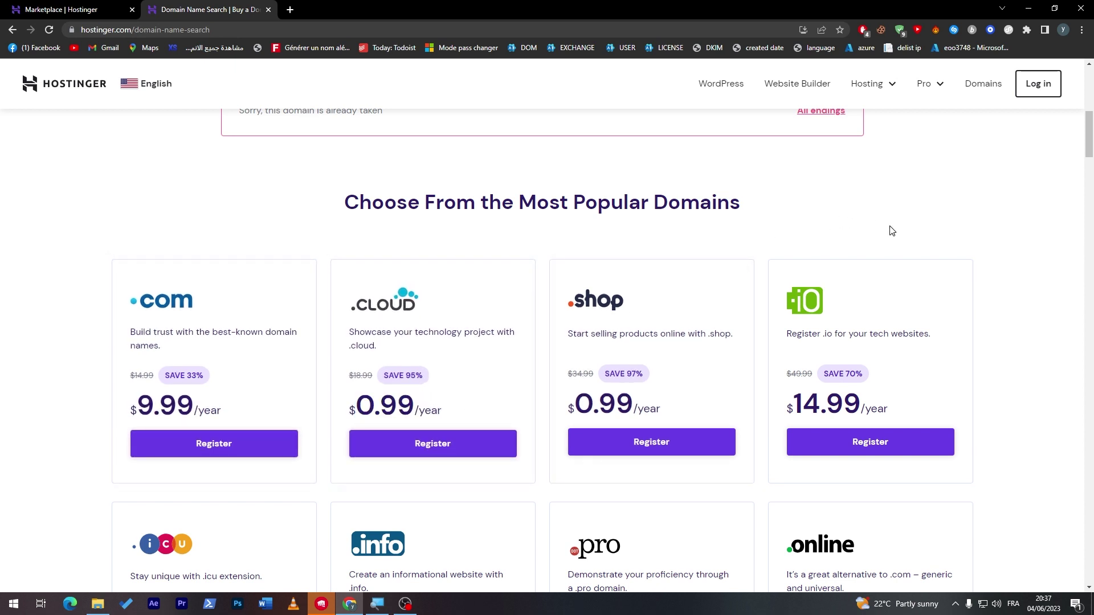
{"action": "left_click", "coordinate": [1089, 237]}
{"action": "left_click_drag", "start_coordinate": [1092, 236], "coordinate": [1089, 160]}
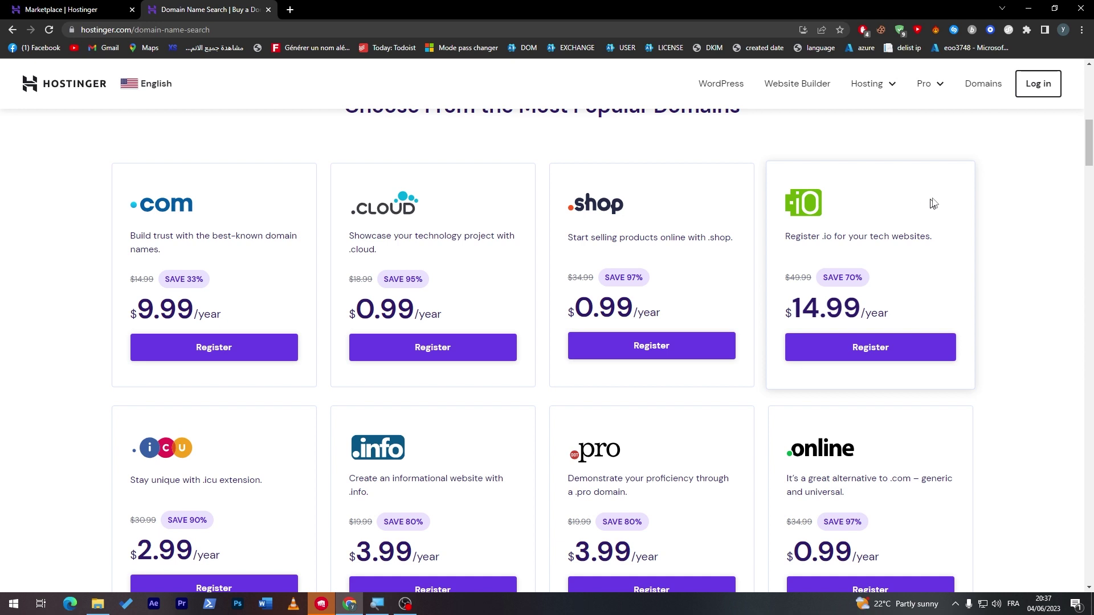
{"action": "left_click", "coordinate": [290, 9]}
Step: Search Google for godaddy and open the official GoDaddy site
{"action": "type", "text": "go"}
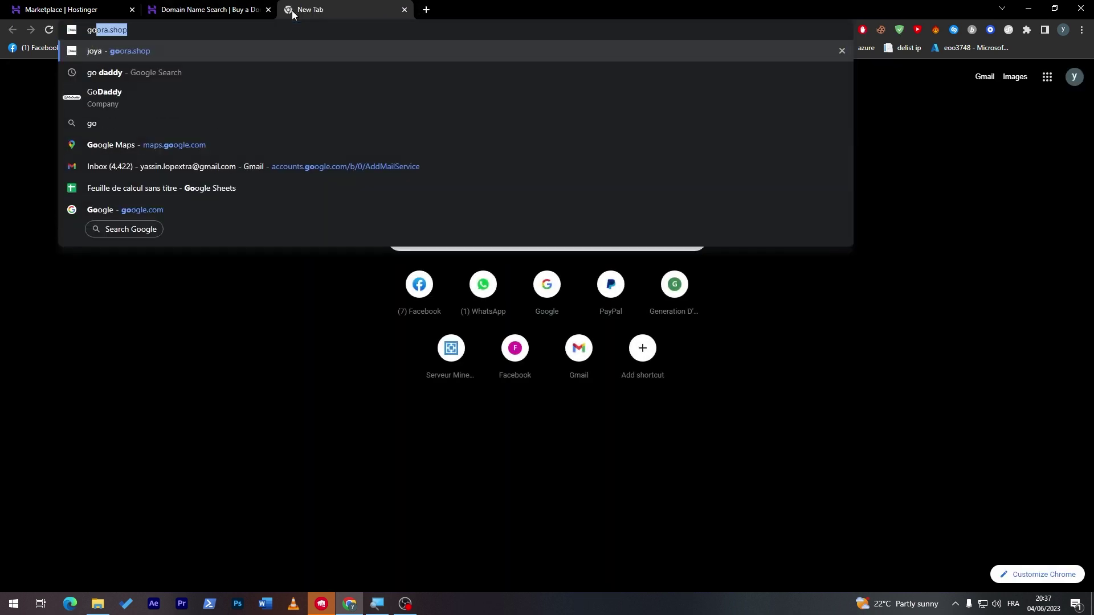
{"action": "key", "text": "Return"}
{"action": "left_click", "coordinate": [302, 32]}
{"action": "type", "text": "g"}
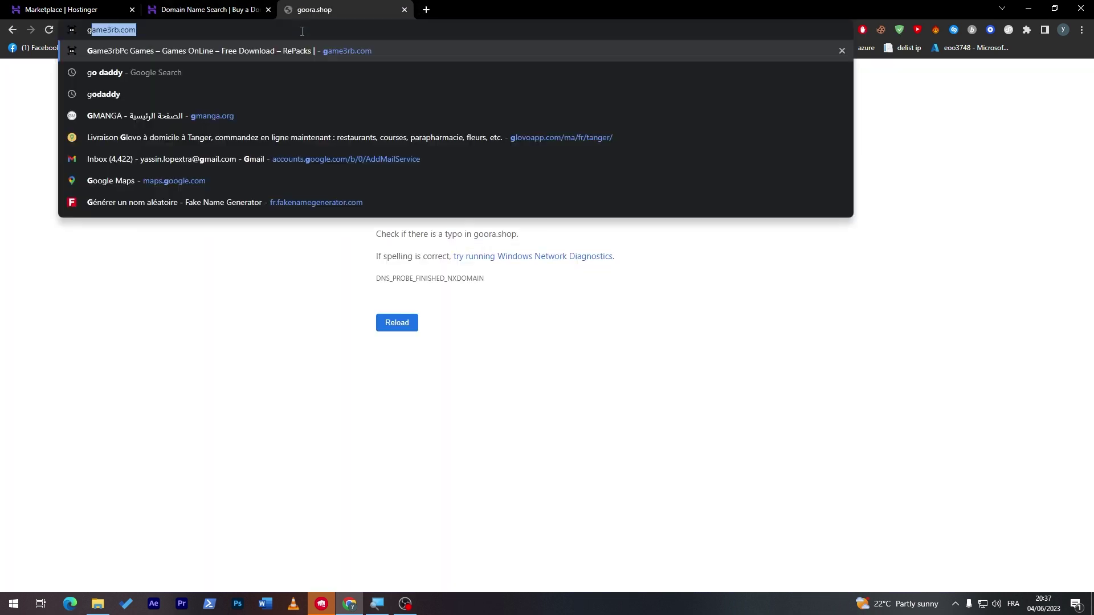
{"action": "type", "text": "odaddy"}
{"action": "key", "text": "Return"}
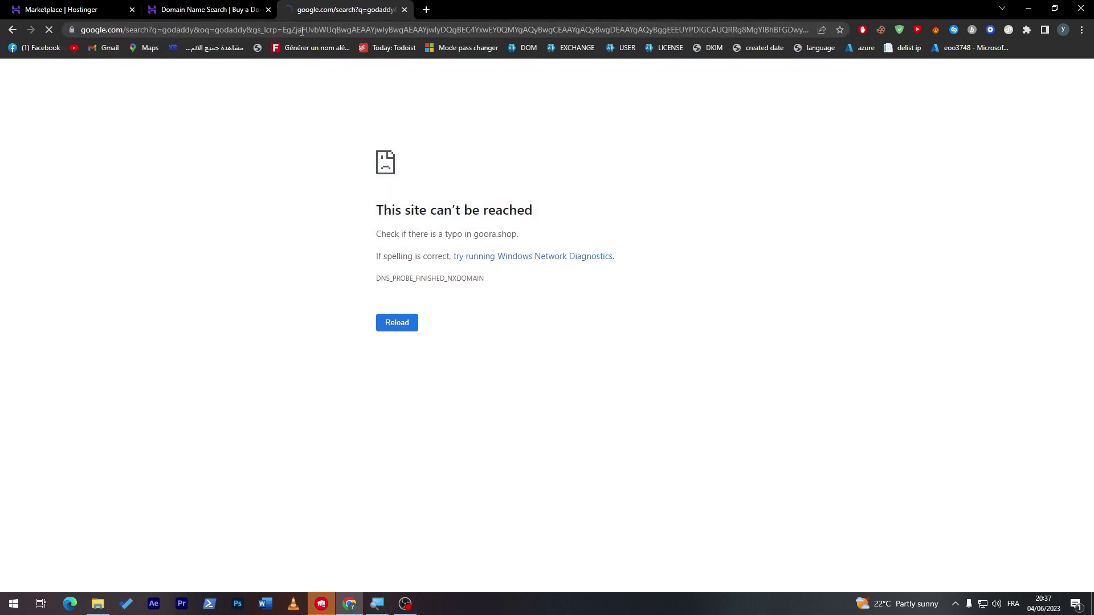
{"action": "left_click", "coordinate": [182, 212]}
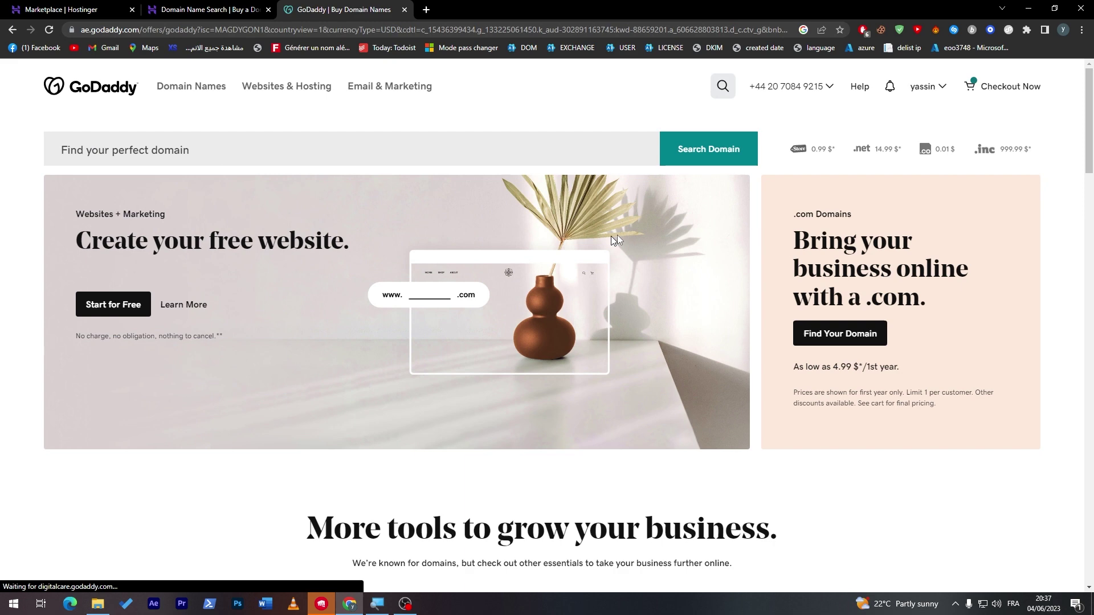
Step: Search GoDaddy for the domain 'webzoodaki' and see it available at $4.99 for the first year
{"action": "left_click", "coordinate": [259, 8]}
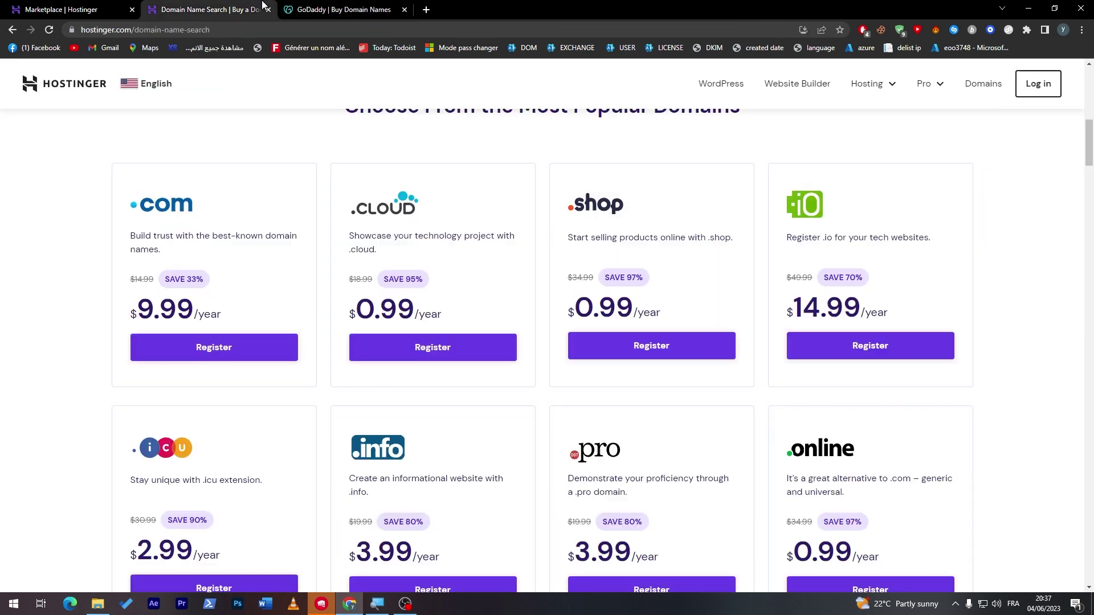
{"action": "mouse_move", "coordinate": [306, 5]}
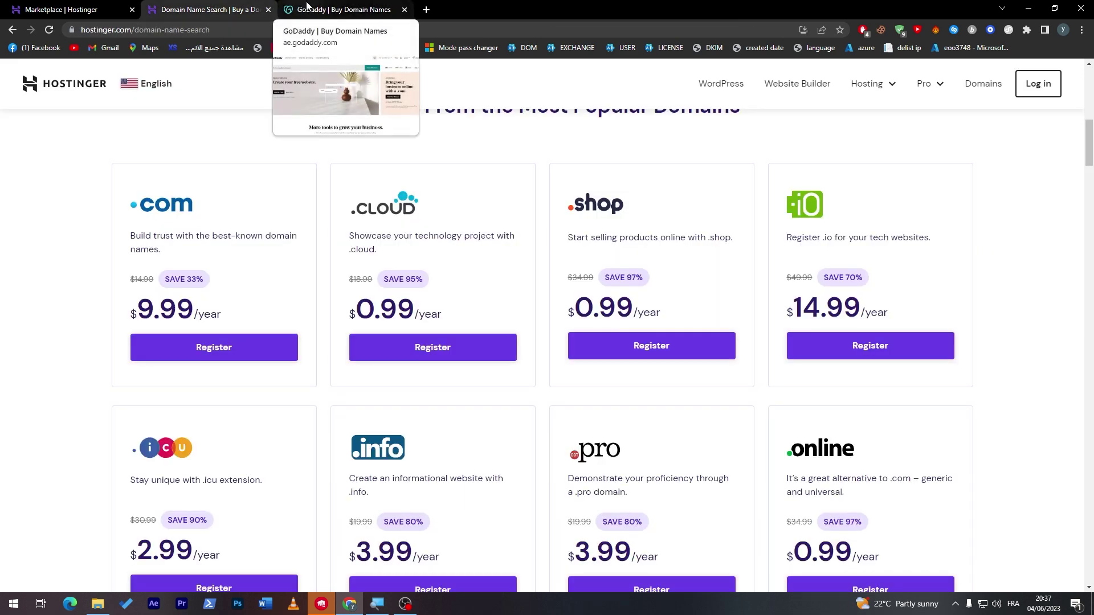
{"action": "left_click", "coordinate": [371, 10]}
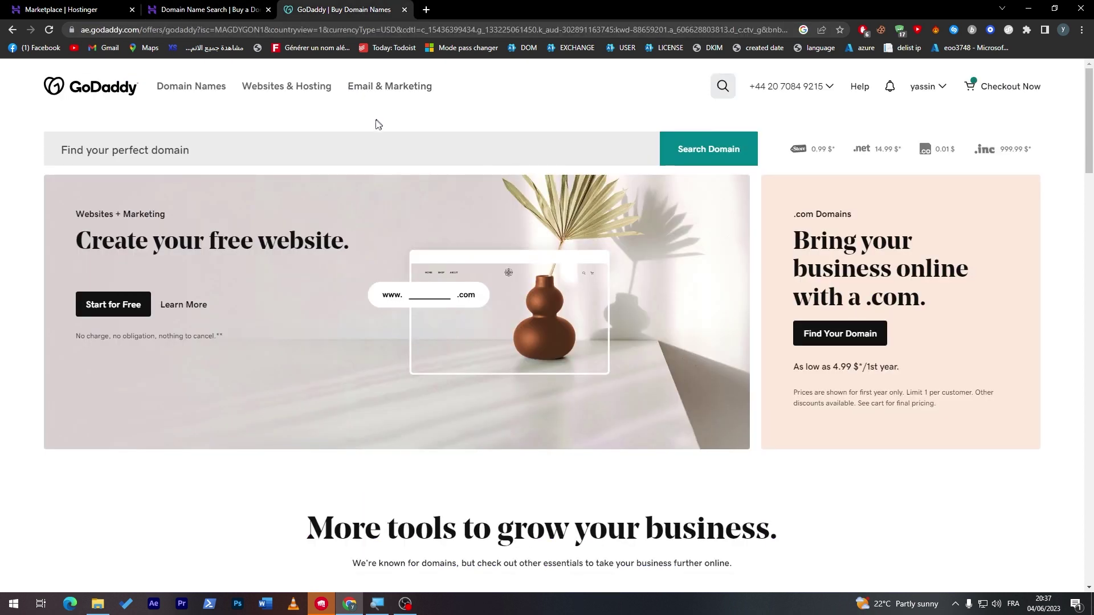
{"action": "left_click", "coordinate": [353, 150]}
{"action": "type", "text": "webzoodaki"}
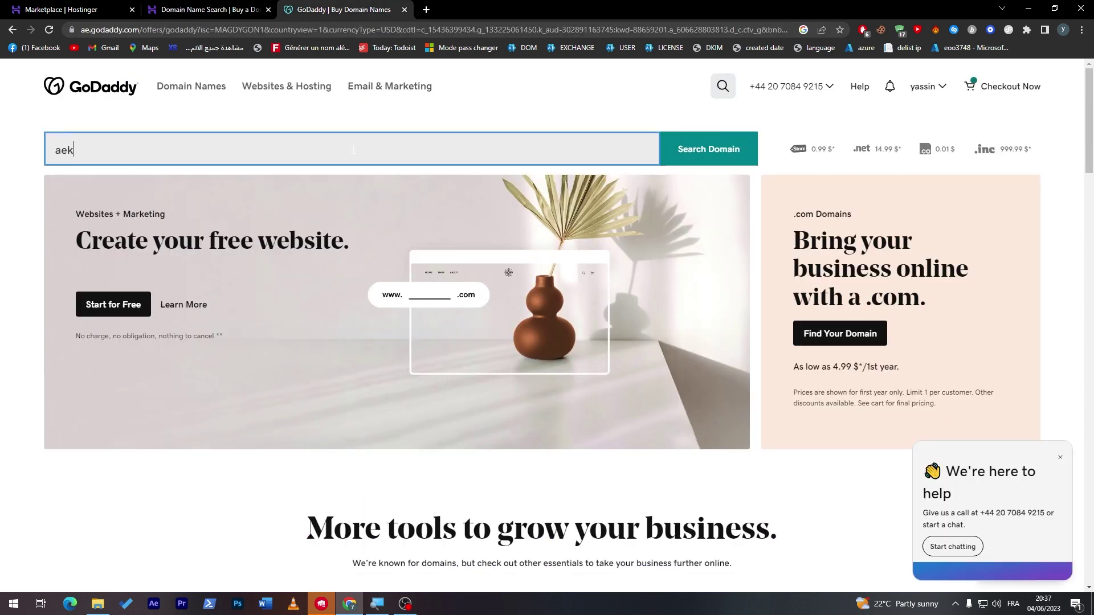
{"action": "key", "text": "Return"}
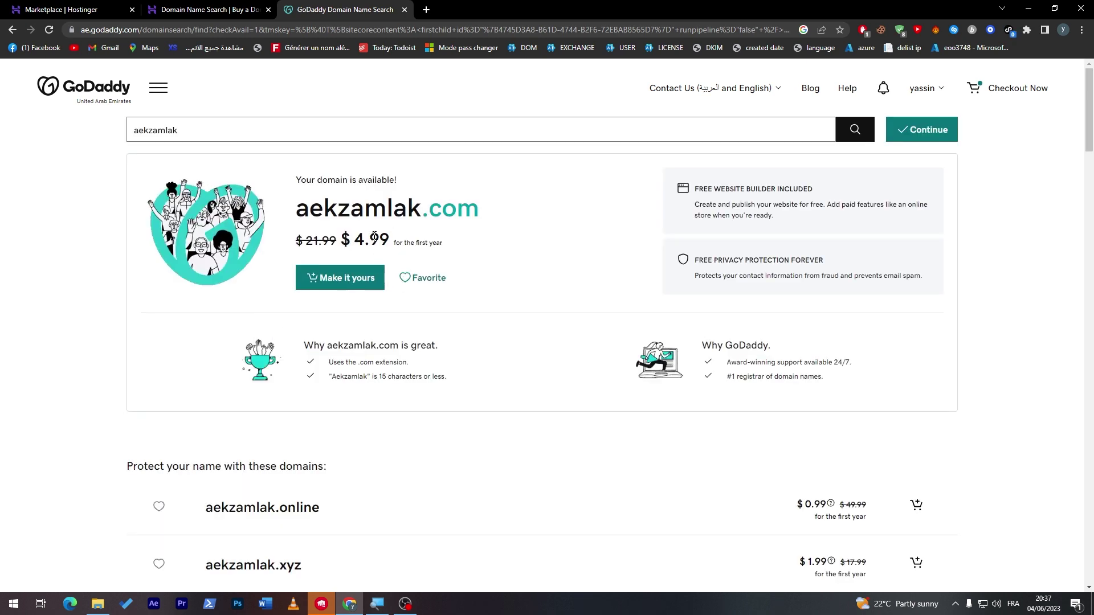
Step: Open Hostinger's Web Hosting plans page from the Hosting menu and scroll to the plans
{"action": "left_click", "coordinate": [205, 9]}
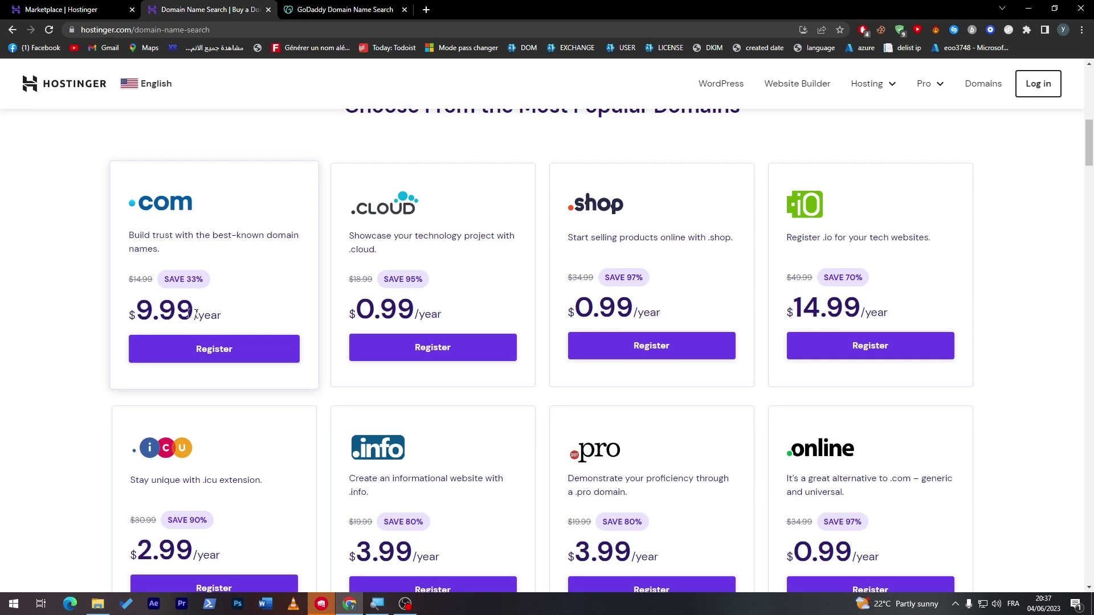
{"action": "mouse_move", "coordinate": [876, 86]}
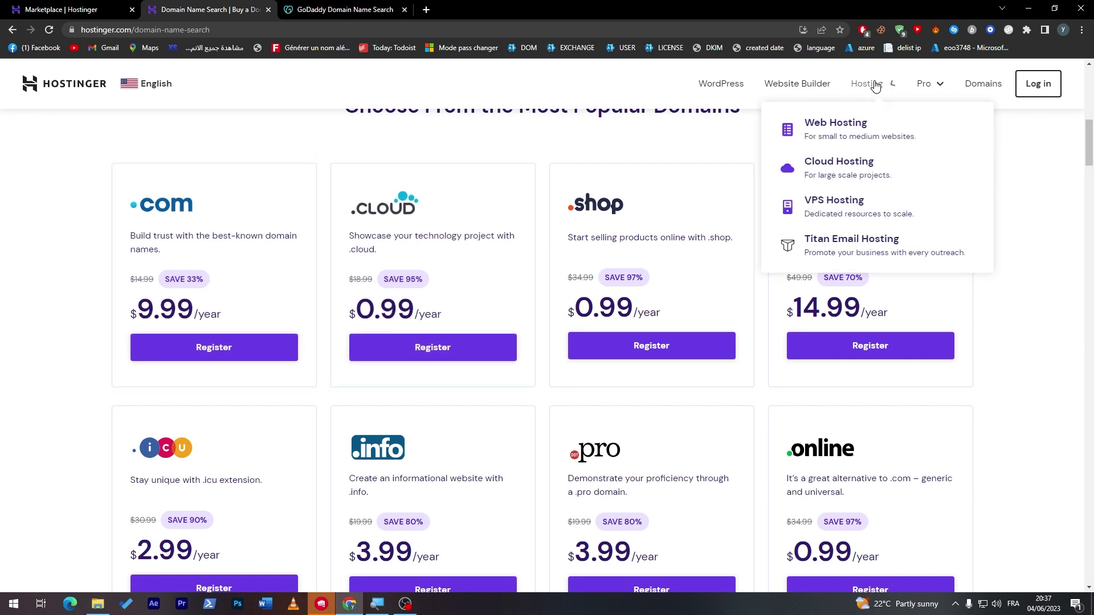
{"action": "left_click", "coordinate": [849, 131]}
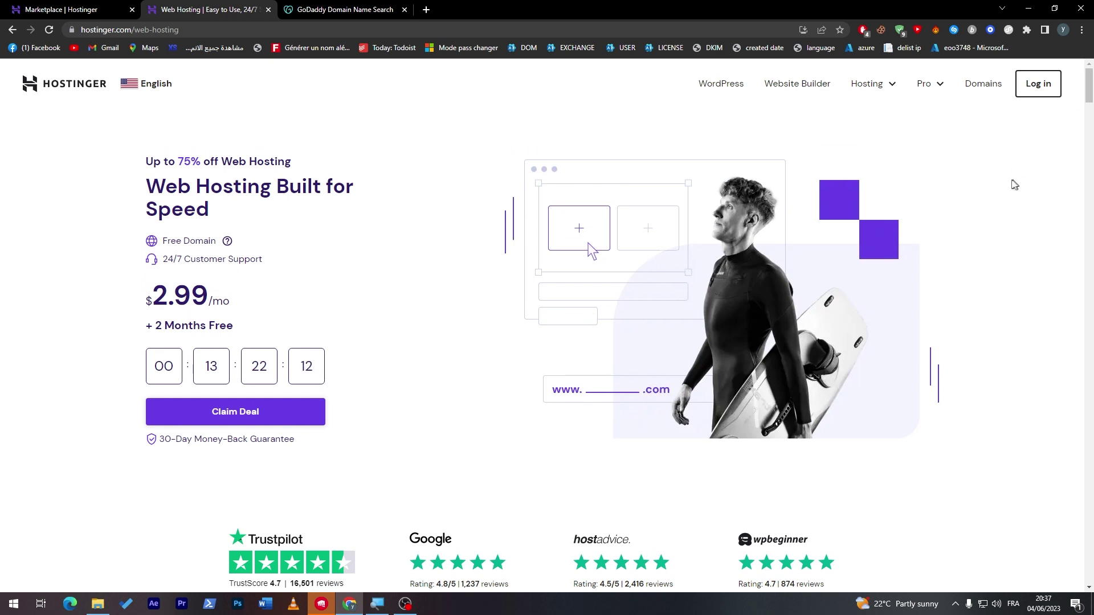
{"action": "left_click", "coordinate": [1090, 118]}
{"action": "left_click_drag", "start_coordinate": [1090, 118], "coordinate": [1091, 125]}
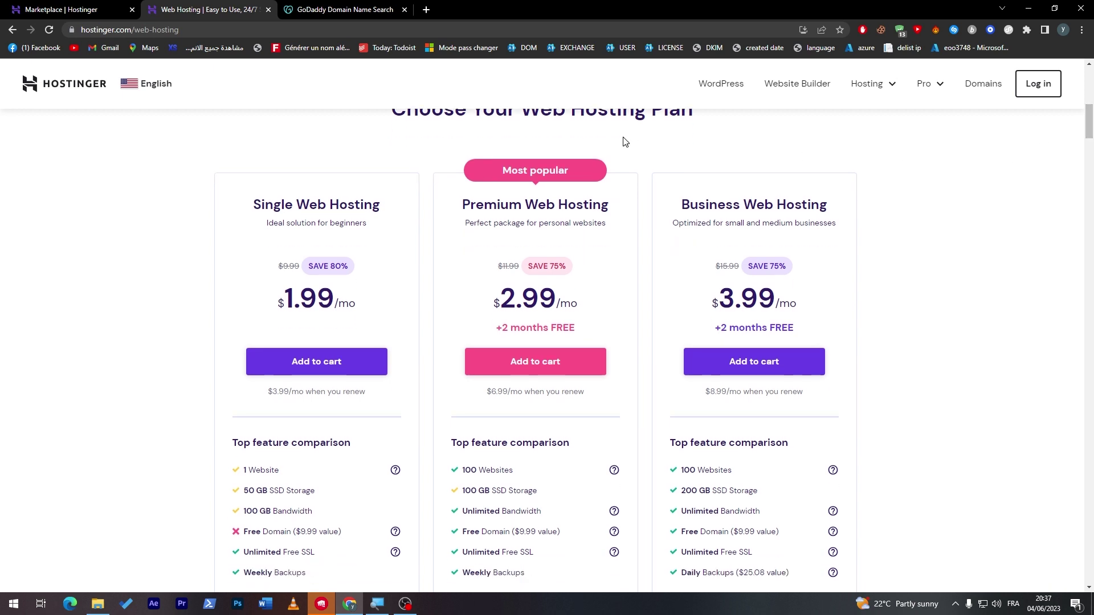
Step: Compare the hosting plans against the other tabs, then close the Web Hosting and GoDaddy tabs
{"action": "left_click", "coordinate": [109, 9]}
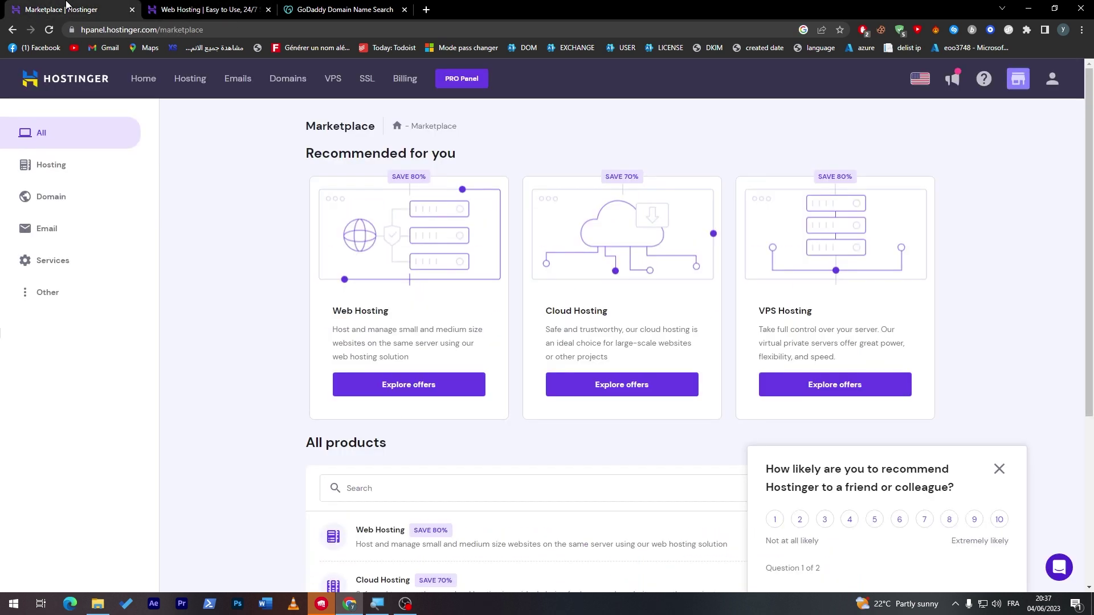
{"action": "left_click", "coordinate": [198, 8]}
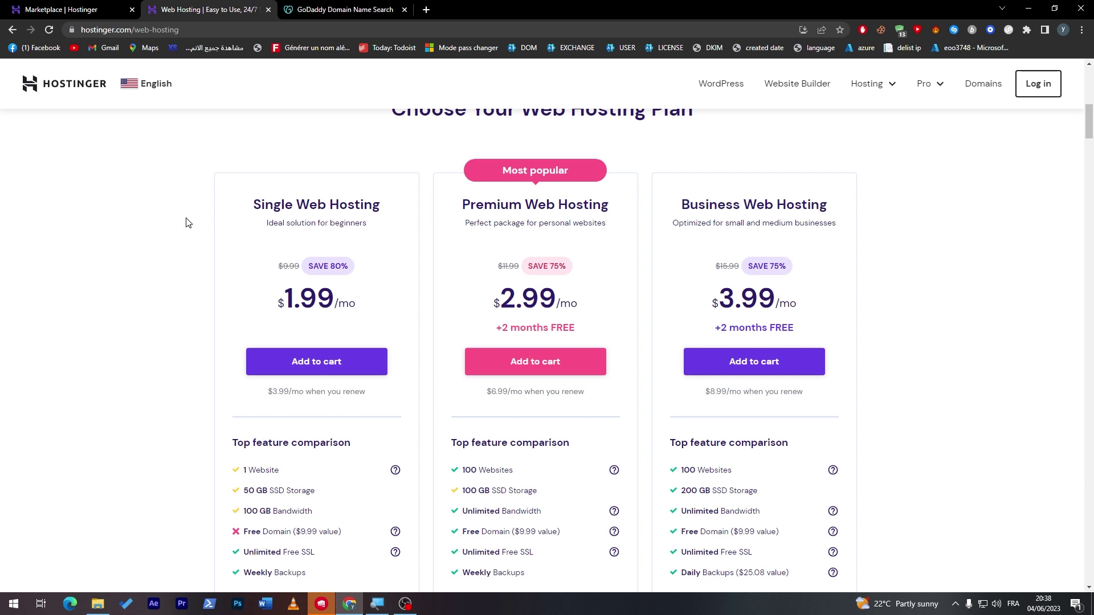
{"action": "left_click", "coordinate": [308, 9]}
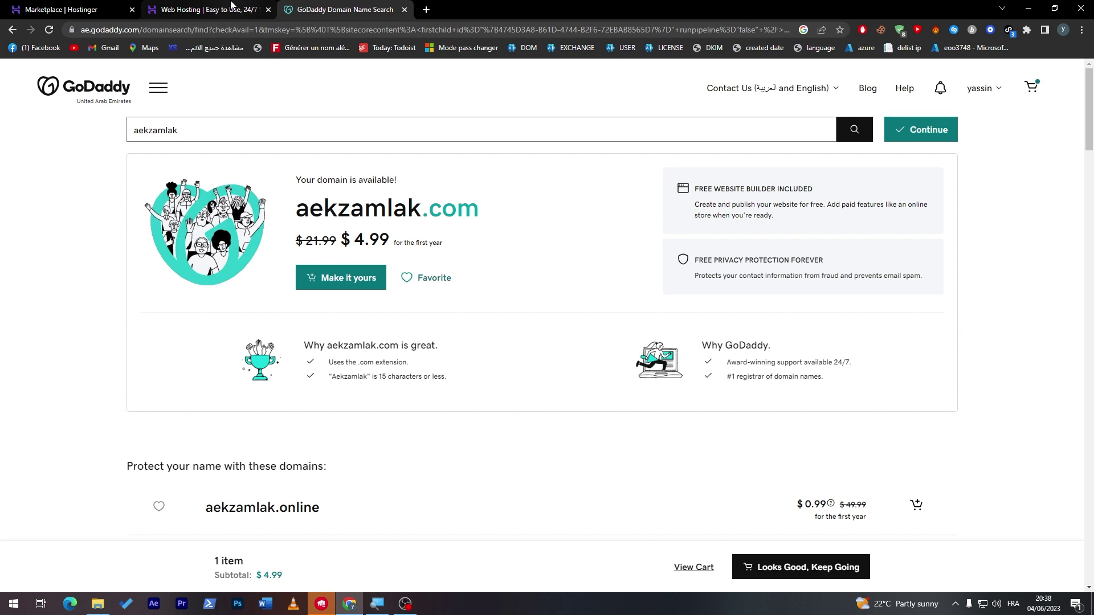
{"action": "left_click", "coordinate": [231, 6]}
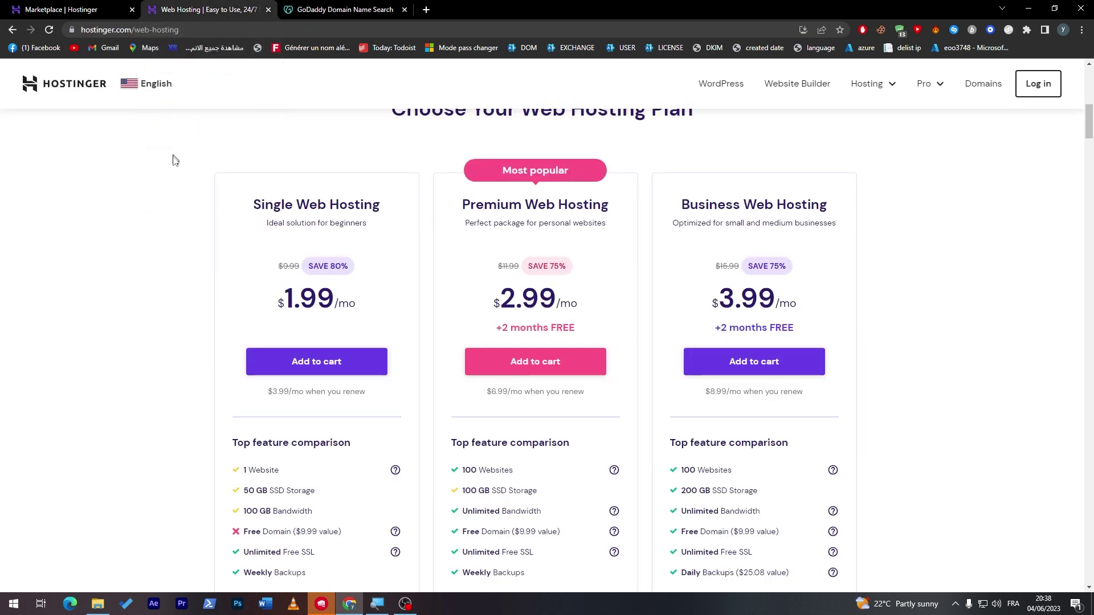
{"action": "left_click", "coordinate": [111, 7]}
{"action": "left_click", "coordinate": [241, 5]}
{"action": "left_click", "coordinate": [268, 10]}
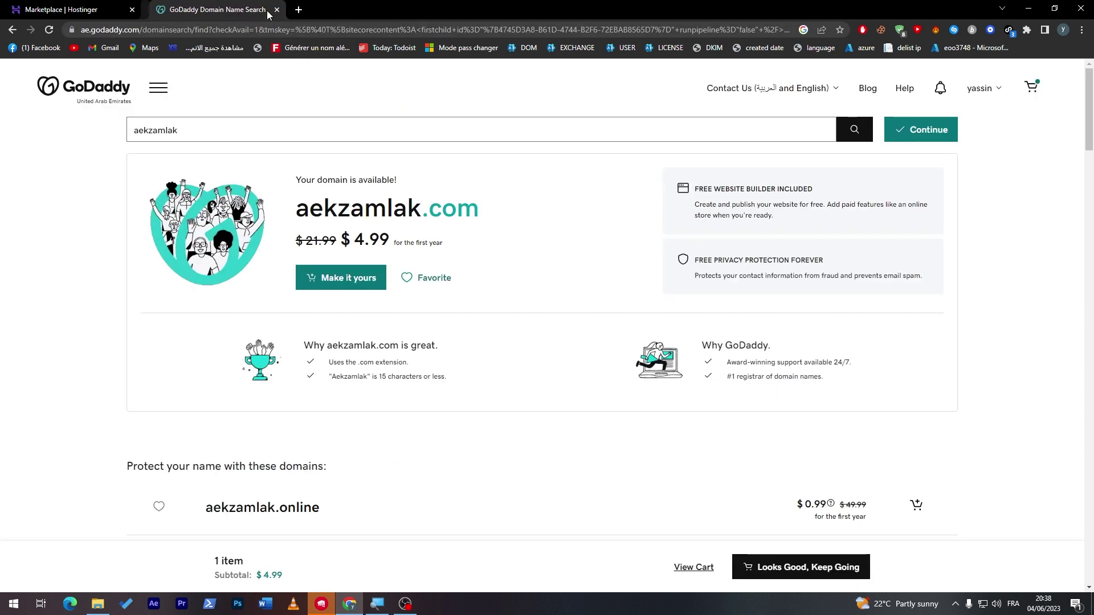
{"action": "left_click", "coordinate": [276, 9]}
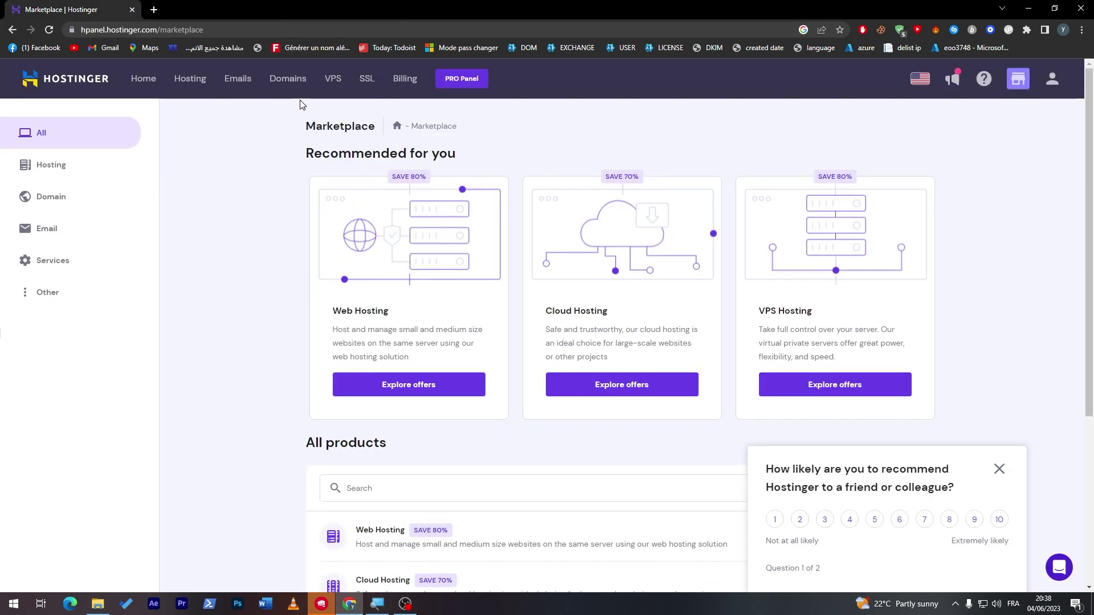
Step: Go to the hPanel home dashboard, dismiss the recommendation survey and select mienerva.com
{"action": "left_click", "coordinate": [142, 78]}
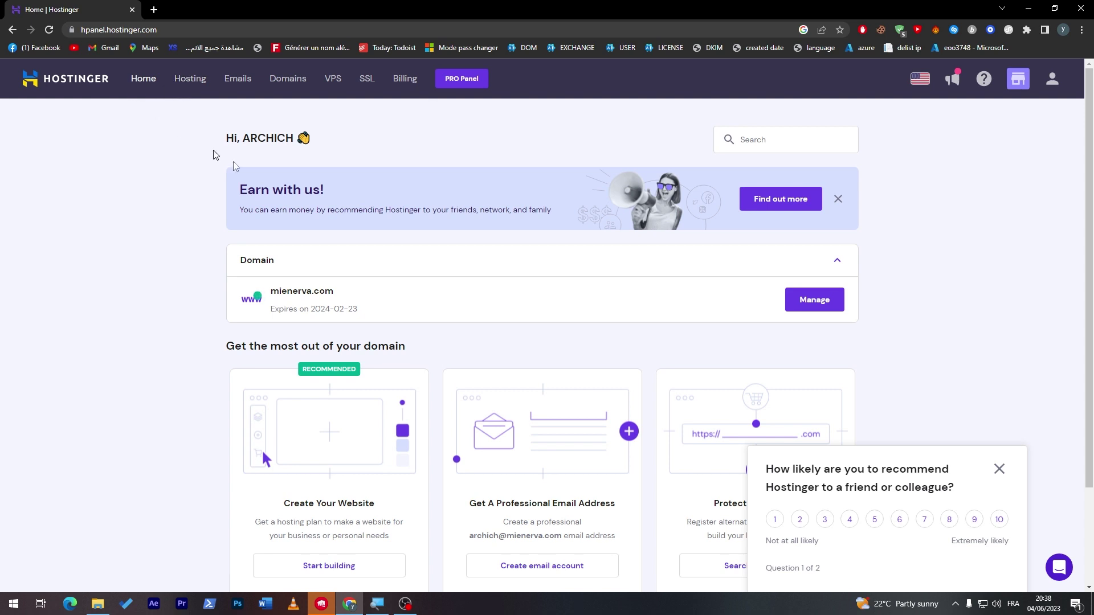
{"action": "left_click", "coordinate": [999, 469]}
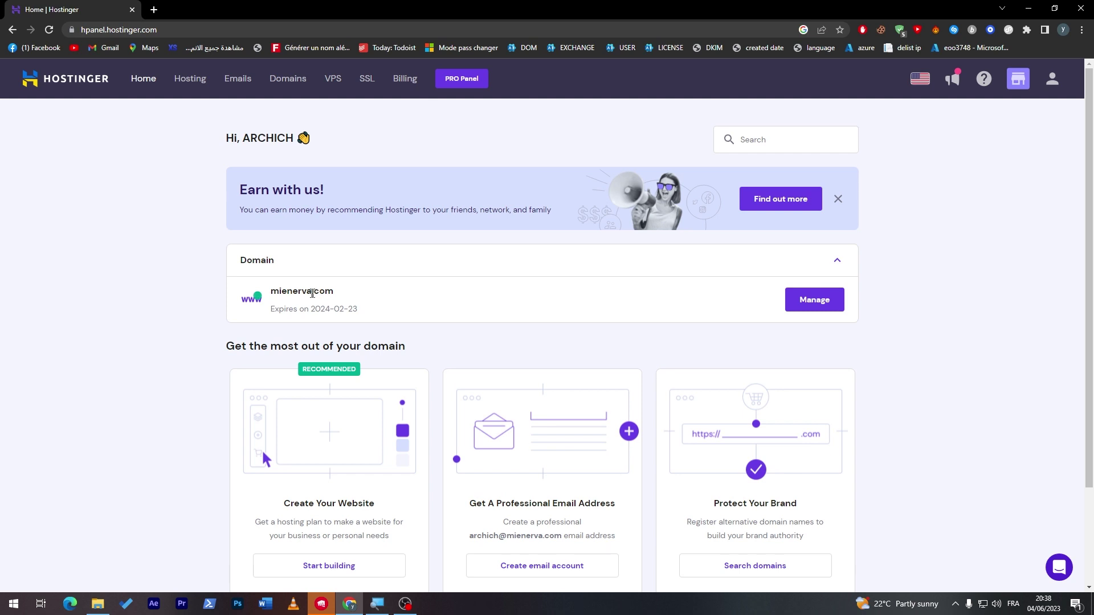
{"action": "double_click", "coordinate": [280, 292]}
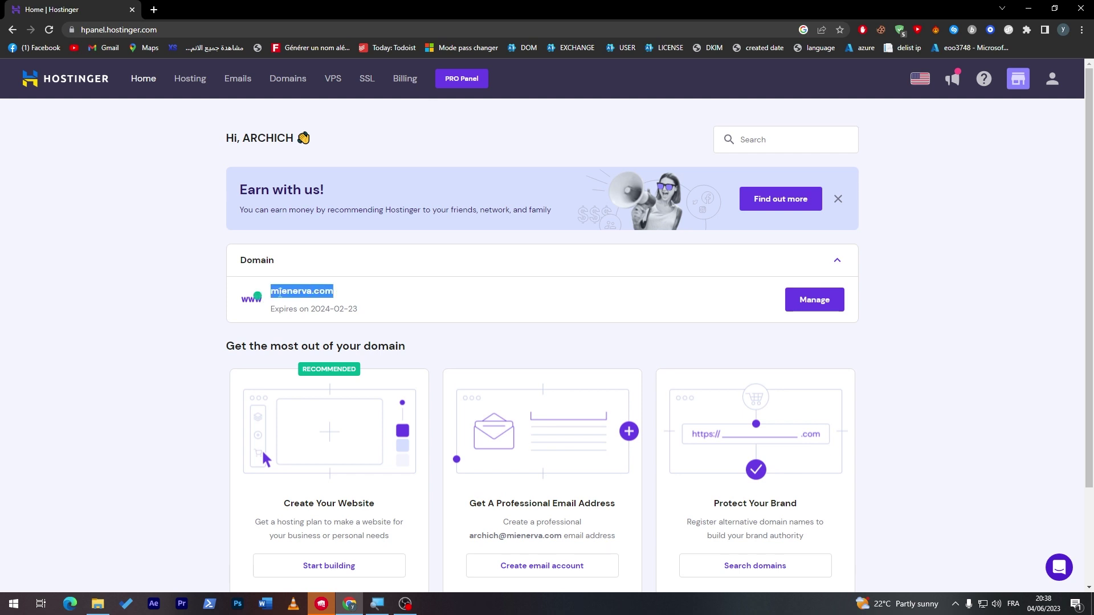
{"action": "left_click", "coordinate": [563, 339]}
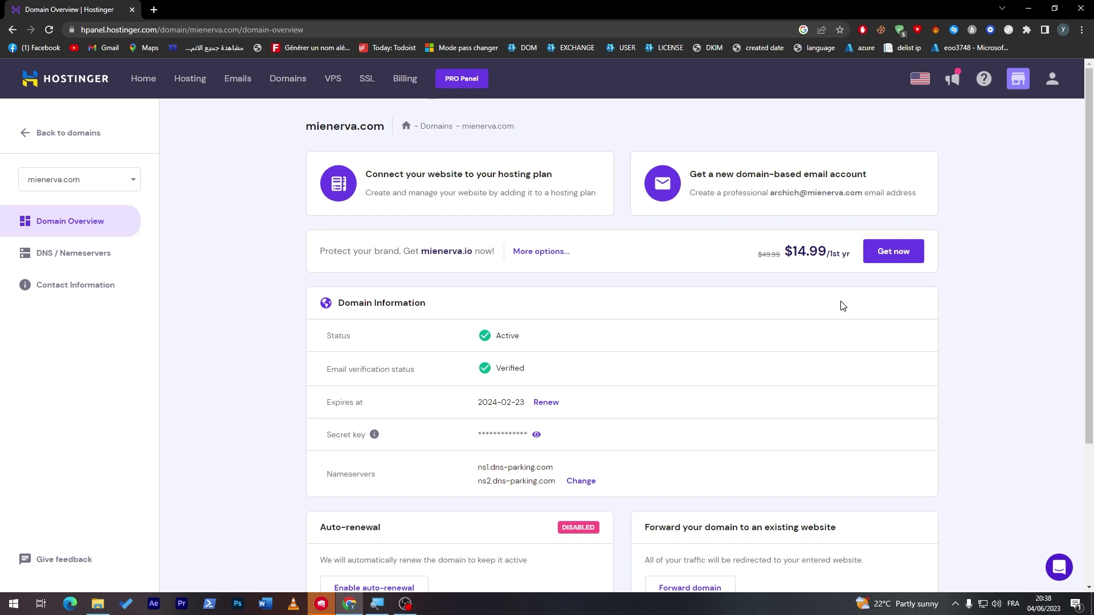
Step: Check mienerva.com's Active status, expiry date and nameservers, then open a new browser tab
{"action": "left_click_drag", "start_coordinate": [1087, 123], "coordinate": [1087, 180]}
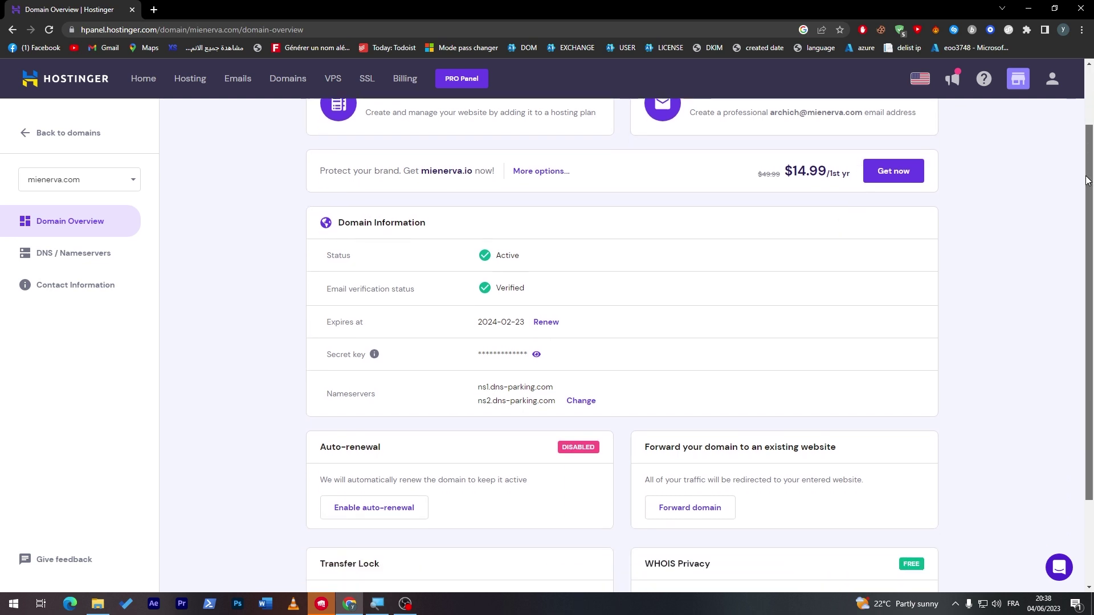
{"action": "double_click", "coordinate": [513, 255]}
{"action": "left_click", "coordinate": [531, 290]}
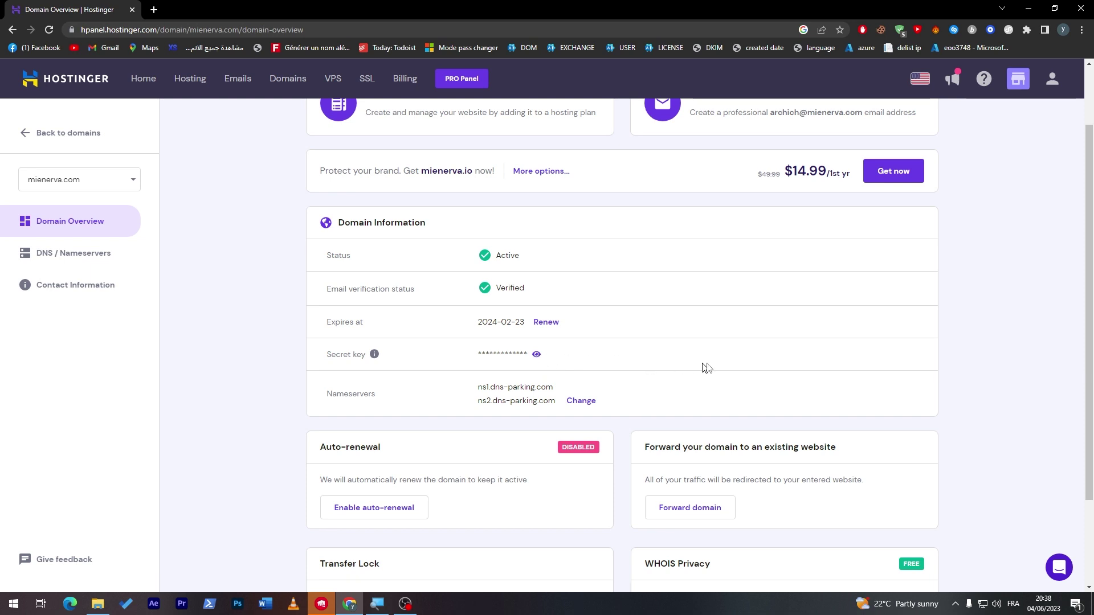
{"action": "left_click_drag", "start_coordinate": [1089, 280], "coordinate": [1091, 222]}
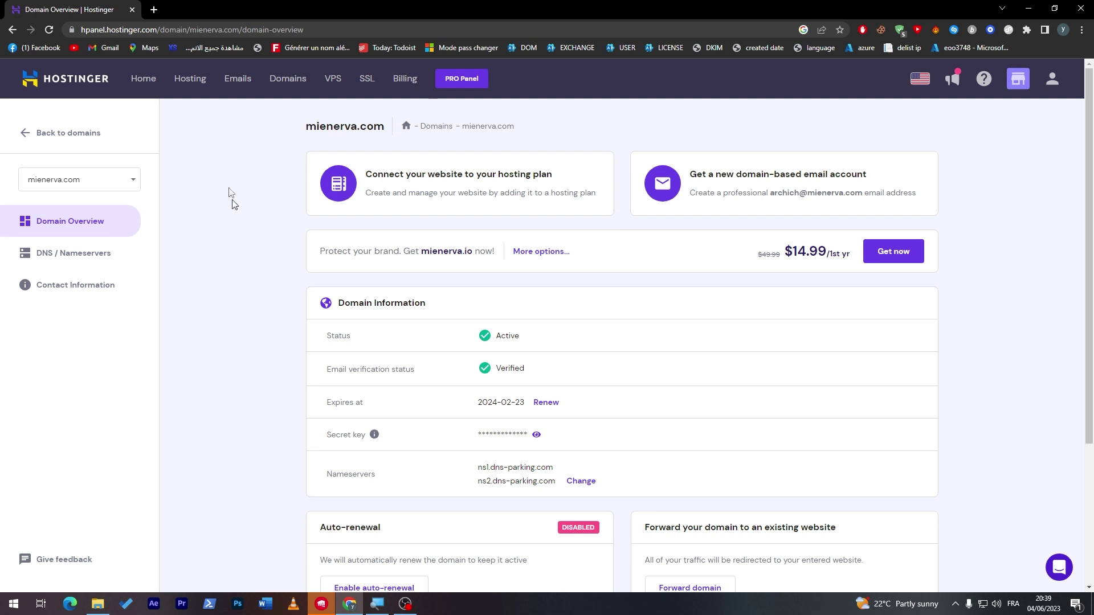
{"action": "left_click", "coordinate": [154, 9]}
Step: Load blogger.com, open the blog's Settings and bring up the Publishing Custom domain entry
{"action": "type", "text": "bl"}
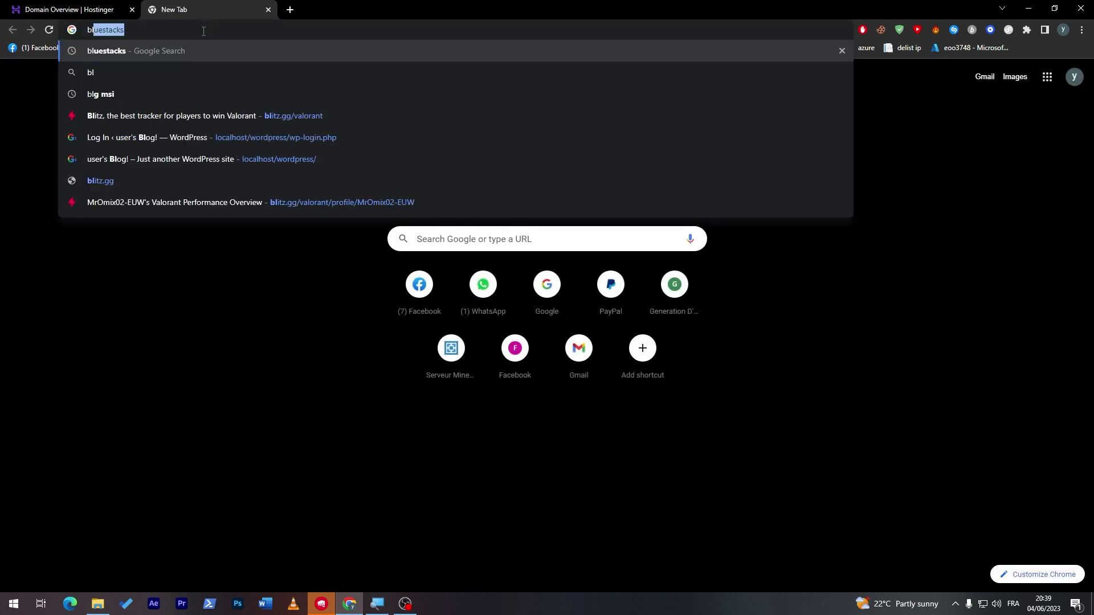
{"action": "type", "text": "ogger"}
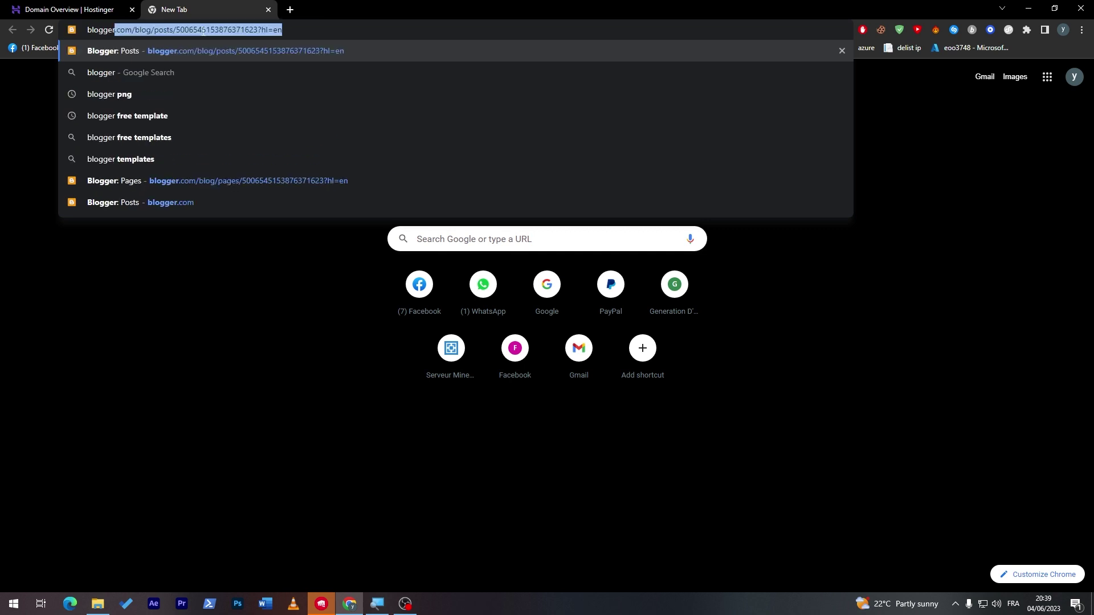
{"action": "key", "text": "End"}
{"action": "key", "text": "BackSpace"}
{"action": "key", "text": "BackSpace"}
{"action": "key", "text": "BackSpace"}
{"action": "key", "text": "BackSpace"}
{"action": "key", "text": "BackSpace"}
{"action": "key", "text": "BackSpace"}
{"action": "key", "text": "BackSpace"}
{"action": "key", "text": "BackSpace"}
{"action": "key", "text": "BackSpace"}
{"action": "key", "text": "BackSpace"}
{"action": "key", "text": "BackSpace"}
{"action": "key", "text": "BackSpace"}
{"action": "key", "text": "BackSpace"}
{"action": "key", "text": "BackSpace"}
{"action": "key", "text": "BackSpace"}
{"action": "key", "text": "BackSpace"}
{"action": "key", "text": "BackSpace"}
{"action": "key", "text": "BackSpace"}
{"action": "key", "text": "BackSpace"}
{"action": "key", "text": "BackSpace"}
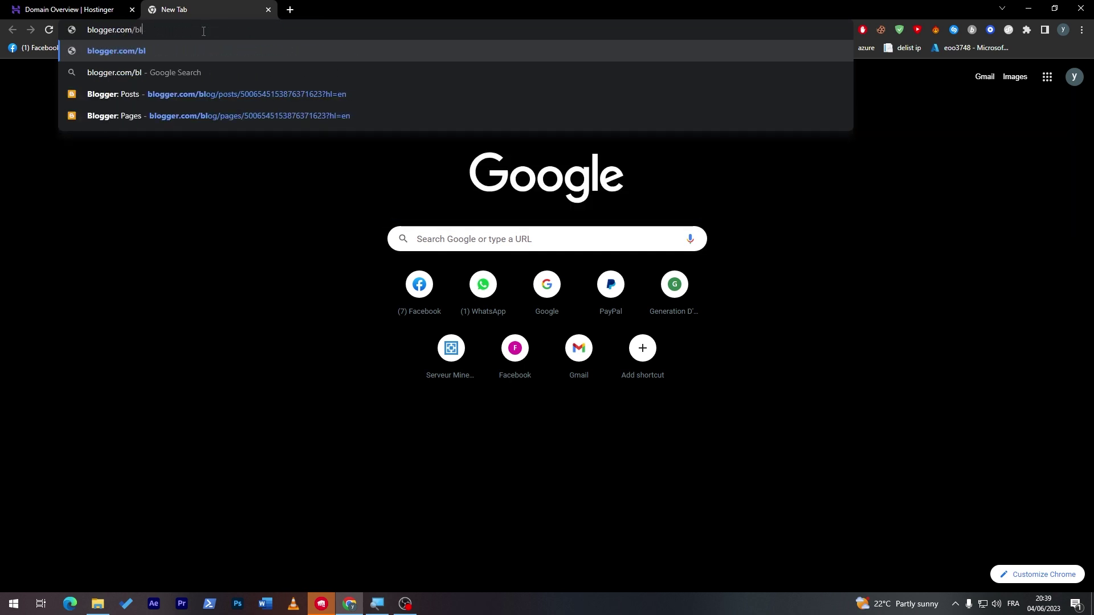
{"action": "key", "text": "BackSpace"}
{"action": "key", "text": "BackSpace"}
{"action": "key", "text": "BackSpace"}
{"action": "key", "text": "Return"}
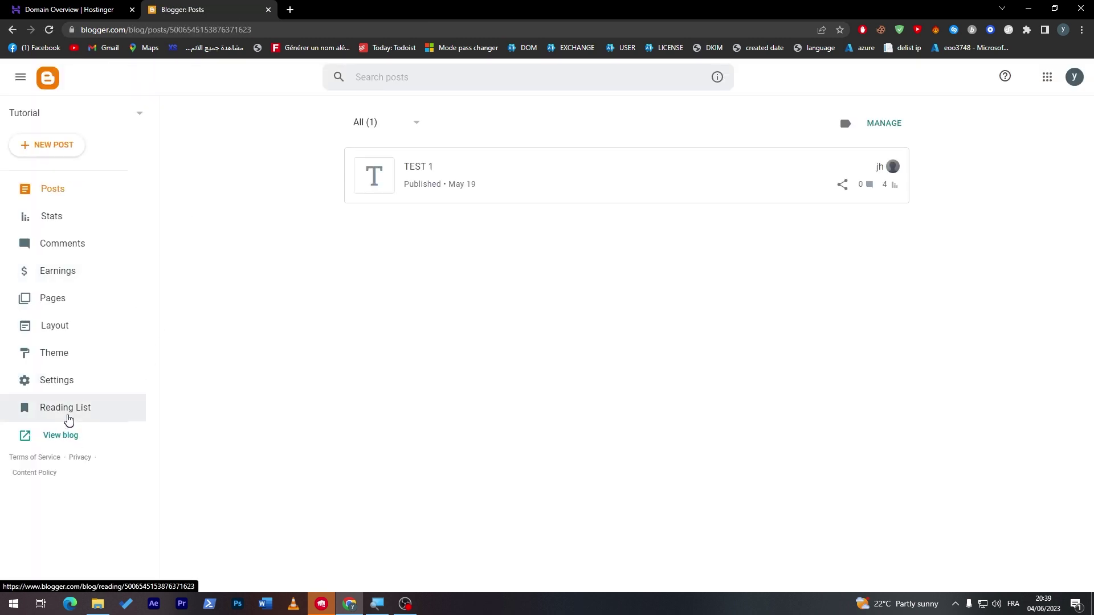
{"action": "left_click", "coordinate": [65, 387]}
{"action": "left_click_drag", "start_coordinate": [1087, 167], "coordinate": [1087, 217]}
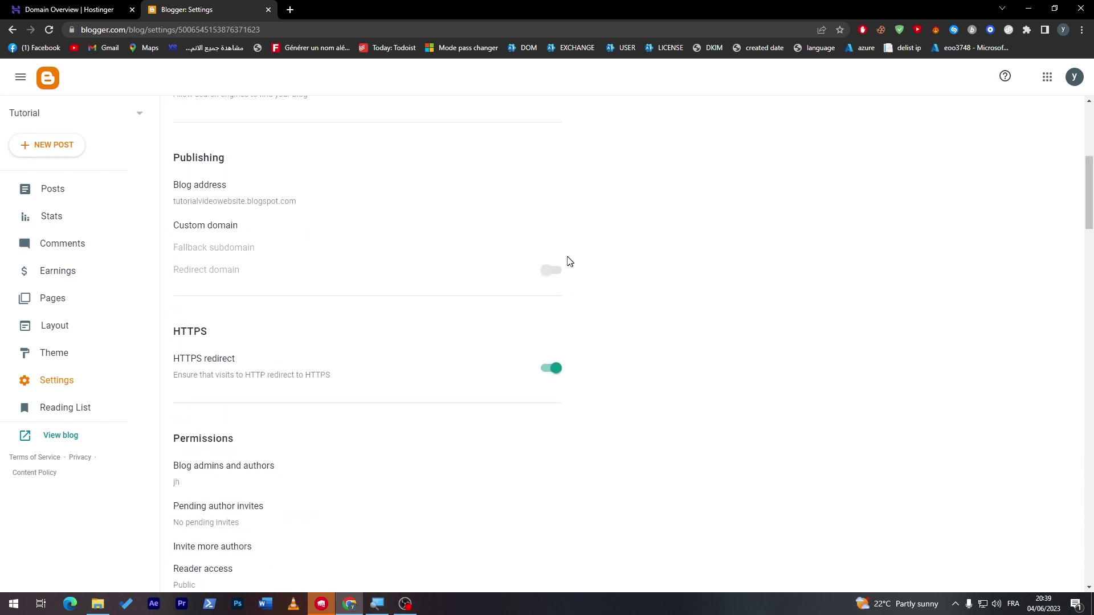
{"action": "left_click_drag", "start_coordinate": [1087, 224], "coordinate": [1087, 220]}
{"action": "left_click", "coordinate": [205, 253]}
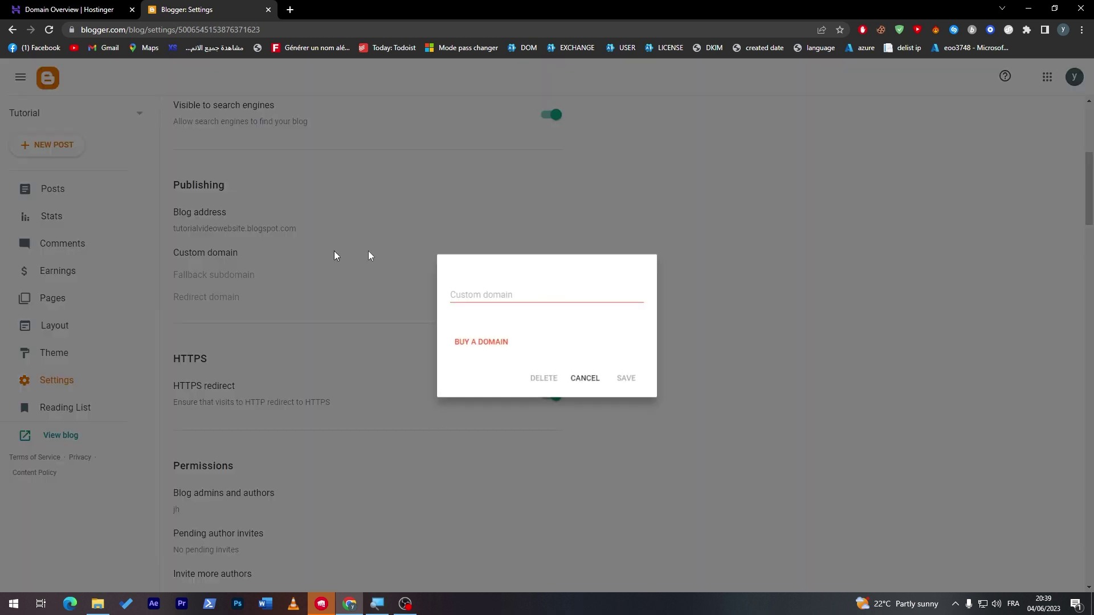
Step: Copy the domain name mienerva.com from the hPanel domain overview
{"action": "left_click", "coordinate": [86, 9]}
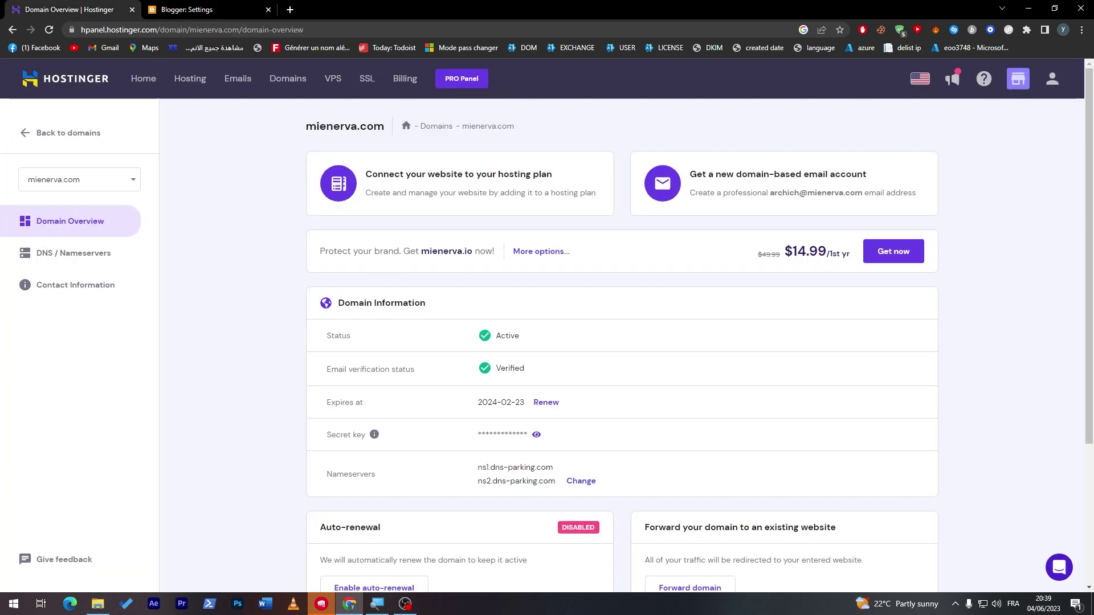
{"action": "left_click", "coordinate": [31, 133]}
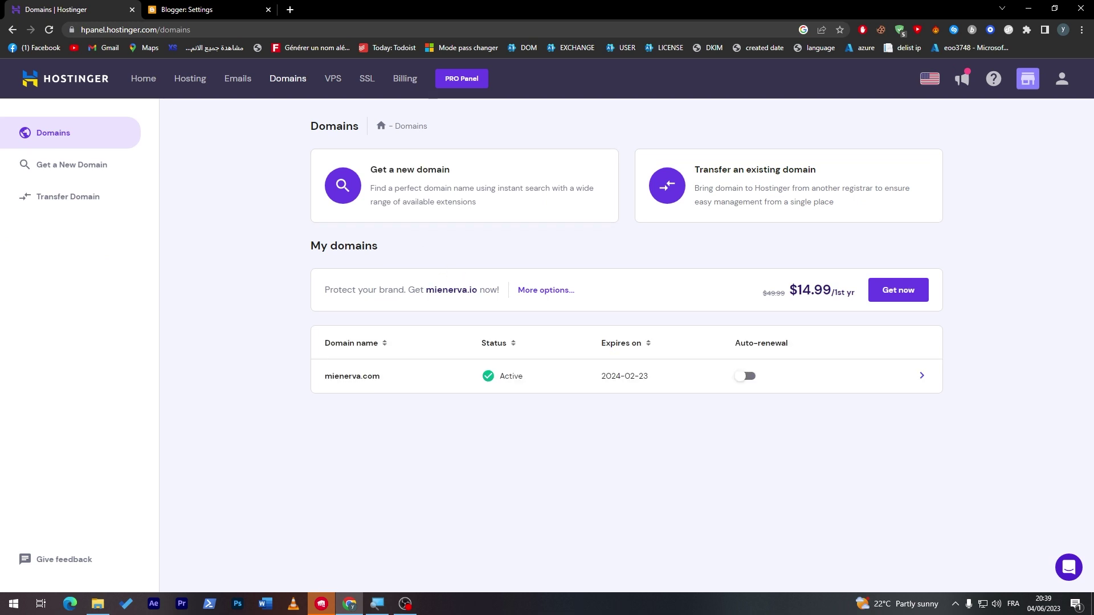
{"action": "left_click_drag", "start_coordinate": [379, 376], "coordinate": [327, 382]}
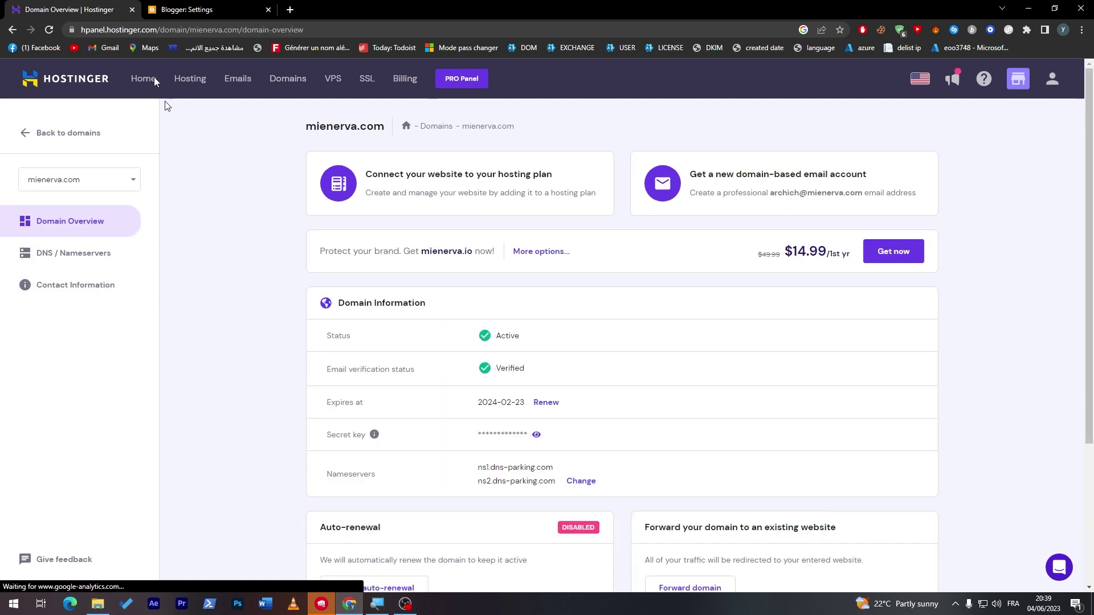
{"action": "left_click", "coordinate": [193, 5]}
{"action": "type", "text": "Perfume"}
{"action": "left_click", "coordinate": [477, 273]}
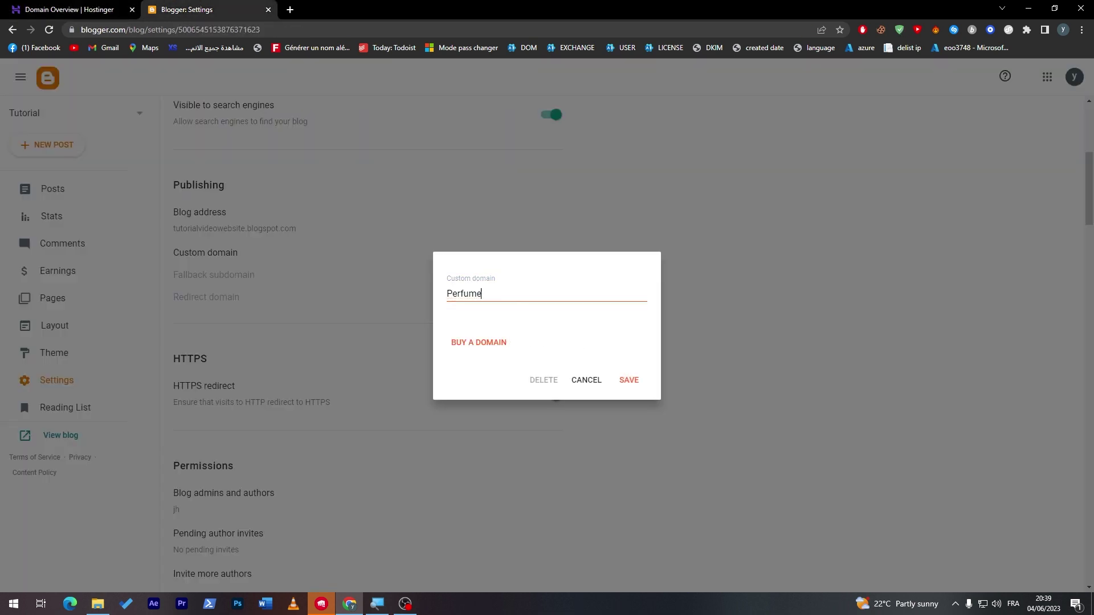
{"action": "key", "text": "Tab"}
{"action": "left_click", "coordinate": [82, 10]}
{"action": "left_click", "coordinate": [12, 30]}
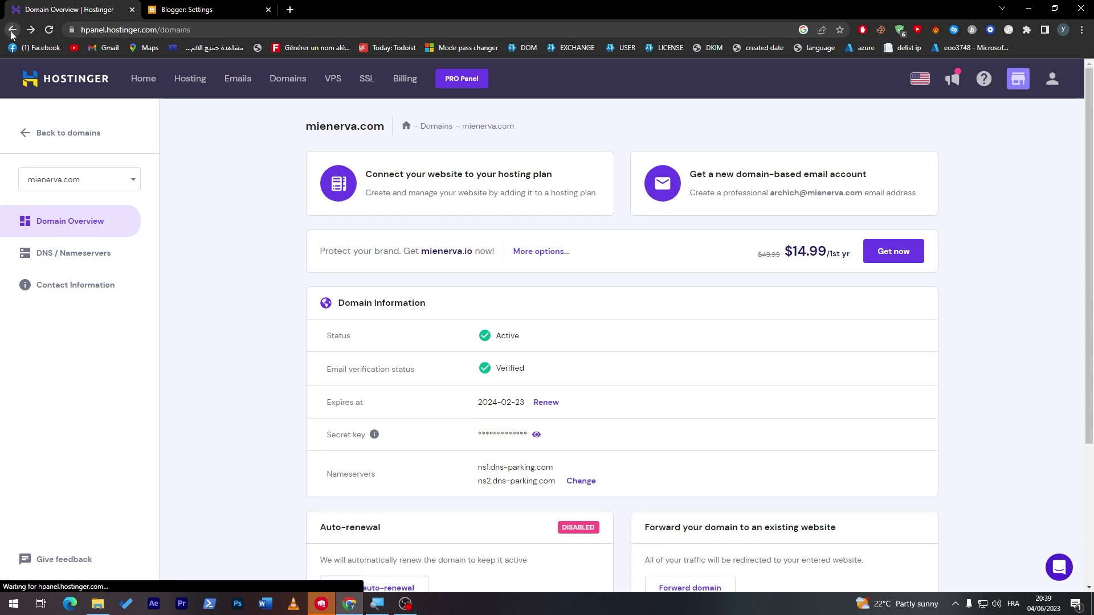
{"action": "key", "text": "alt+Right"}
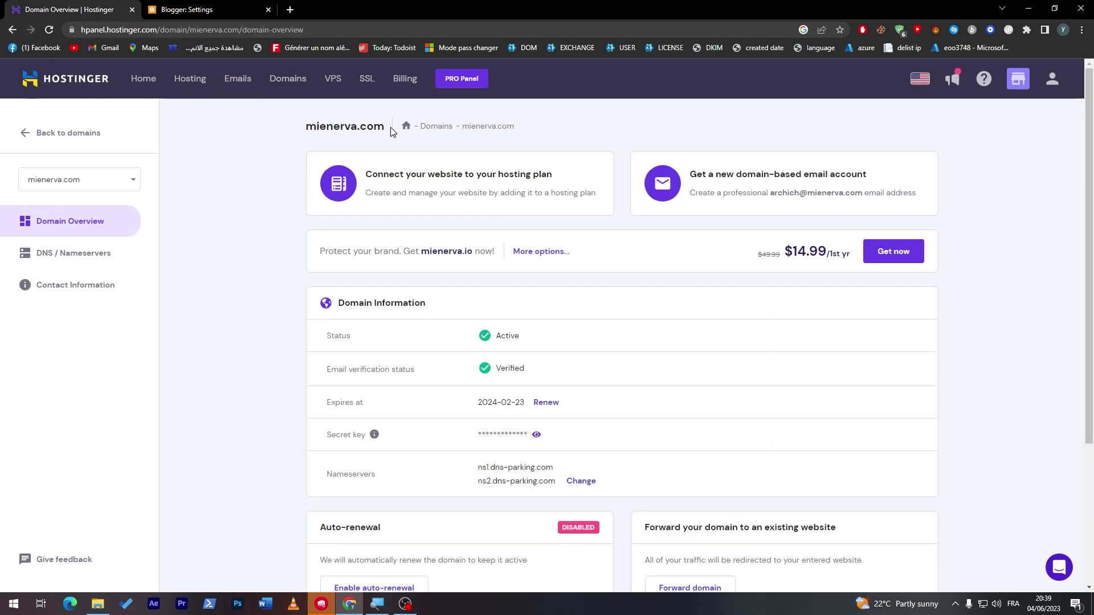
{"action": "left_click_drag", "start_coordinate": [395, 131], "coordinate": [286, 129]}
{"action": "key", "text": "ctrl+c"}
{"action": "left_click", "coordinate": [202, 7]}
{"action": "key", "text": "ctrl+v"}
{"action": "left_click", "coordinate": [629, 380]}
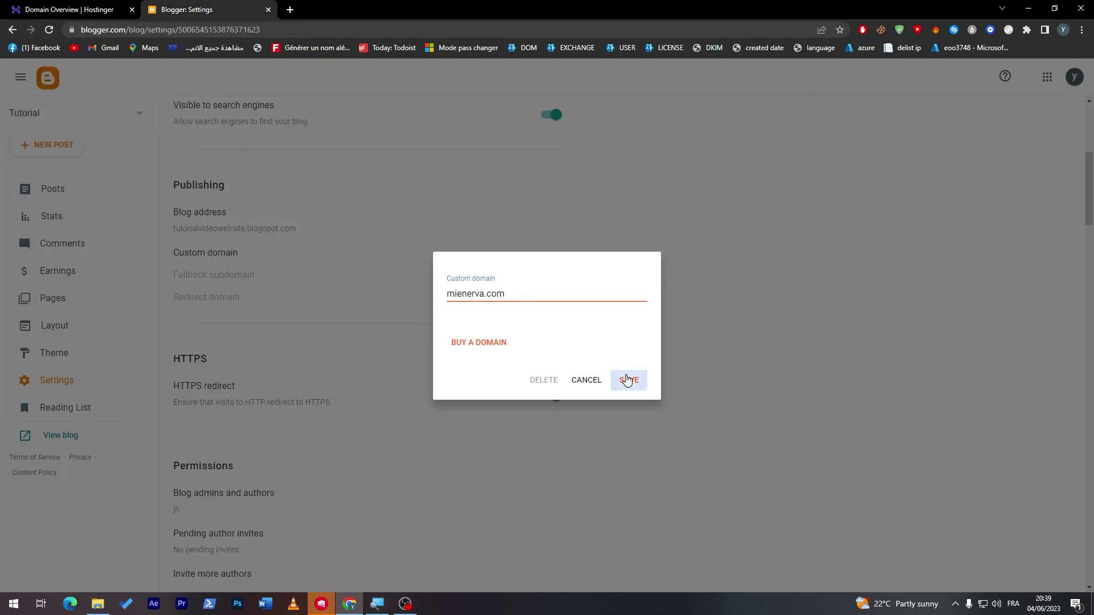
{"action": "left_click", "coordinate": [415, 282]}
{"action": "type", "text": "www."}
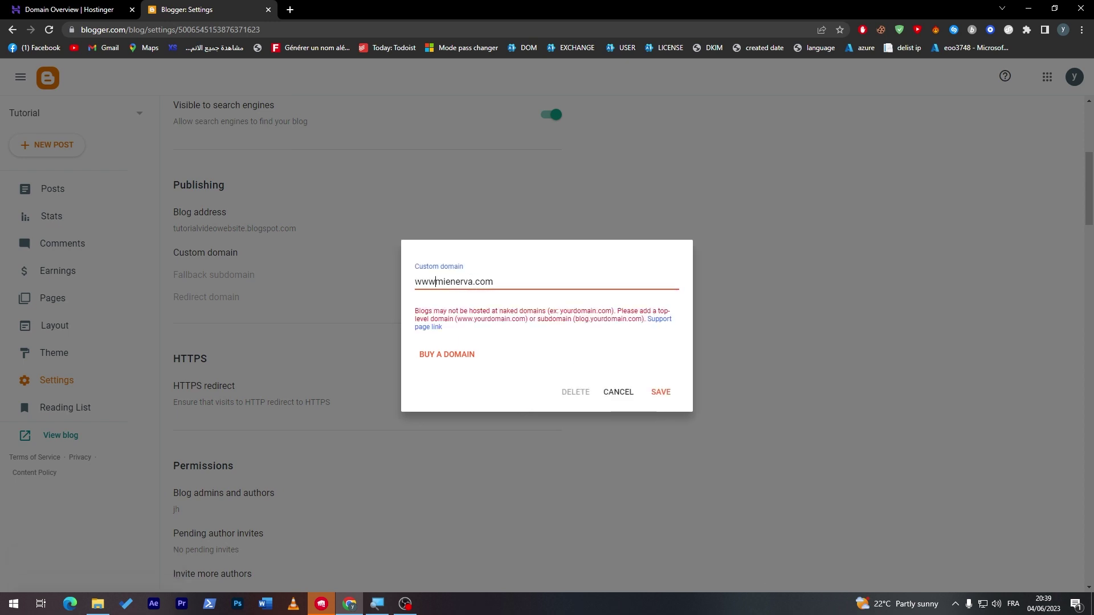
{"action": "left_click", "coordinate": [662, 393]}
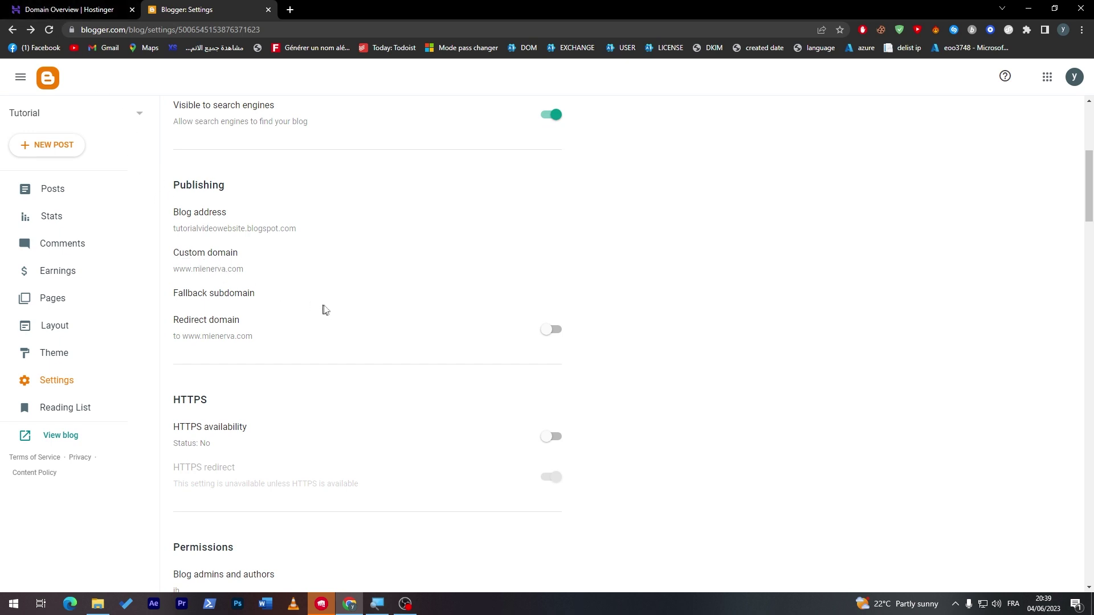
Step: Review mienerva.com's CNAME record on the hPanel DNS / Nameservers page, then return to Blogger
{"action": "left_click", "coordinate": [65, 9]}
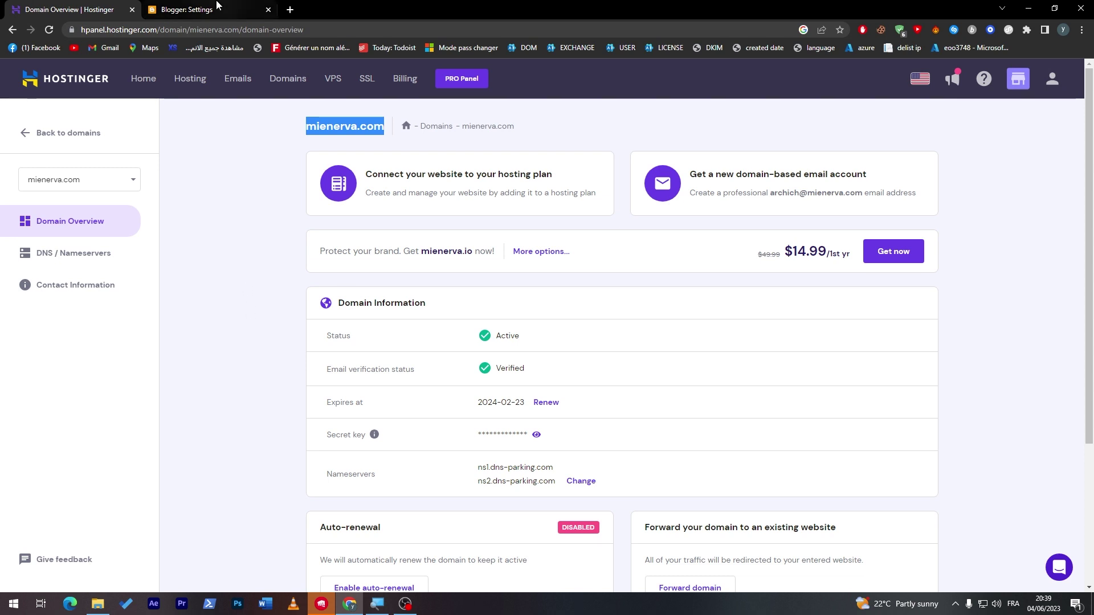
{"action": "left_click", "coordinate": [188, 9]}
{"action": "left_click", "coordinate": [66, 9]}
{"action": "left_click", "coordinate": [86, 253]}
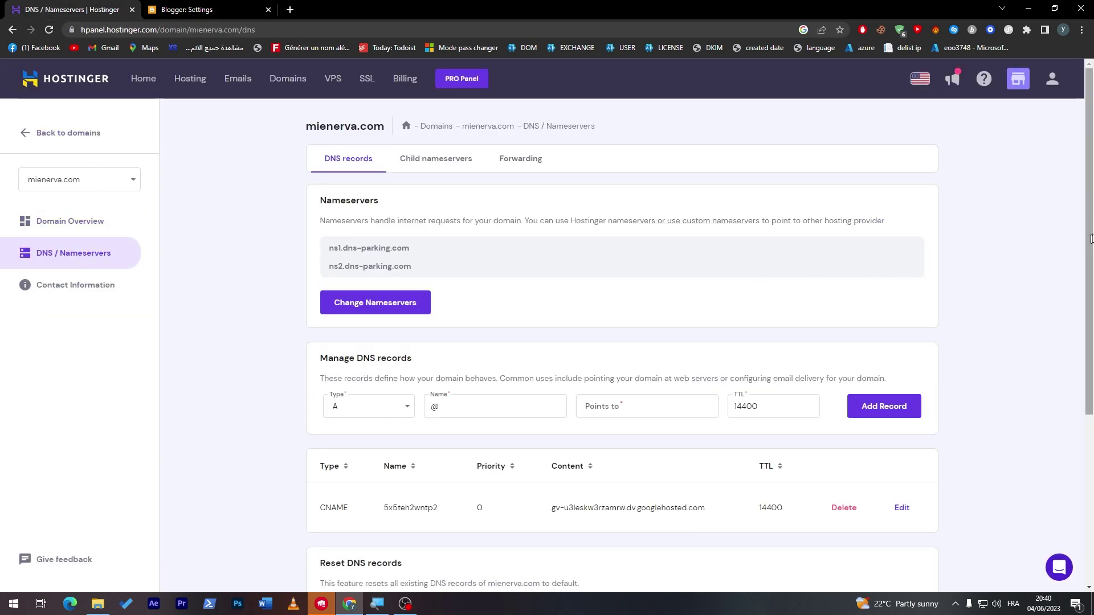
{"action": "scroll", "coordinate": [1089, 229], "scroll_direction": "down", "scroll_amount": 1}
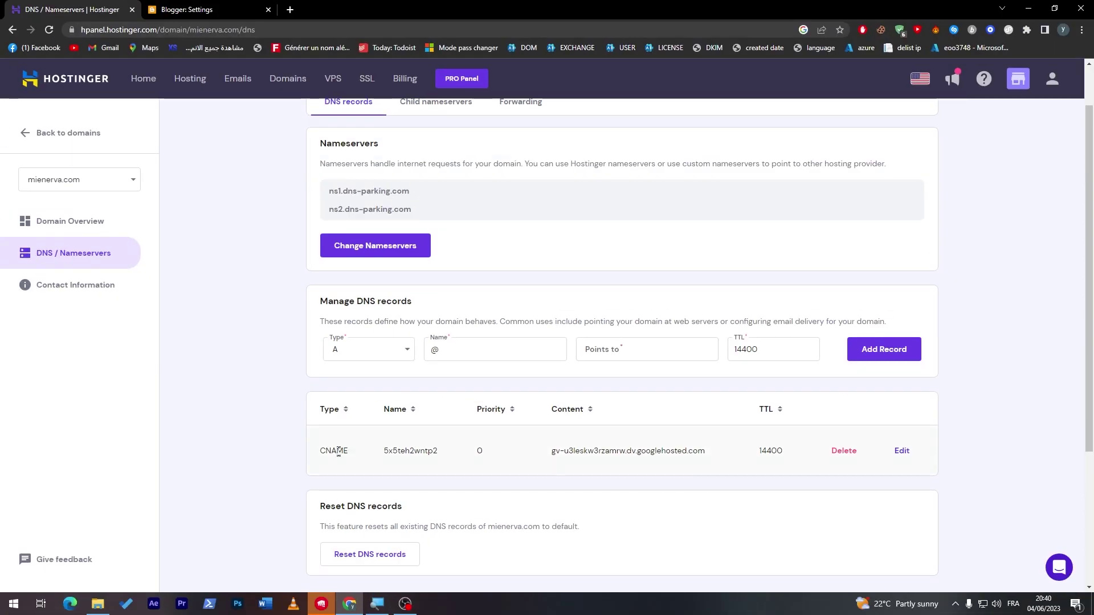
{"action": "left_click", "coordinate": [228, 10]}
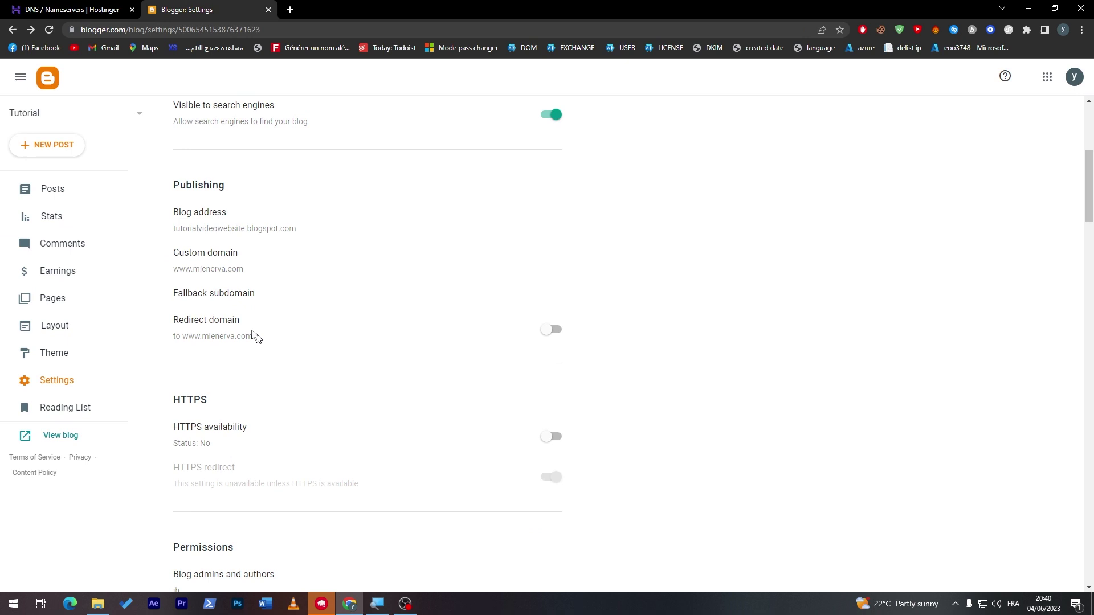
{"action": "left_click", "coordinate": [203, 262]}
{"action": "left_click", "coordinate": [543, 380]}
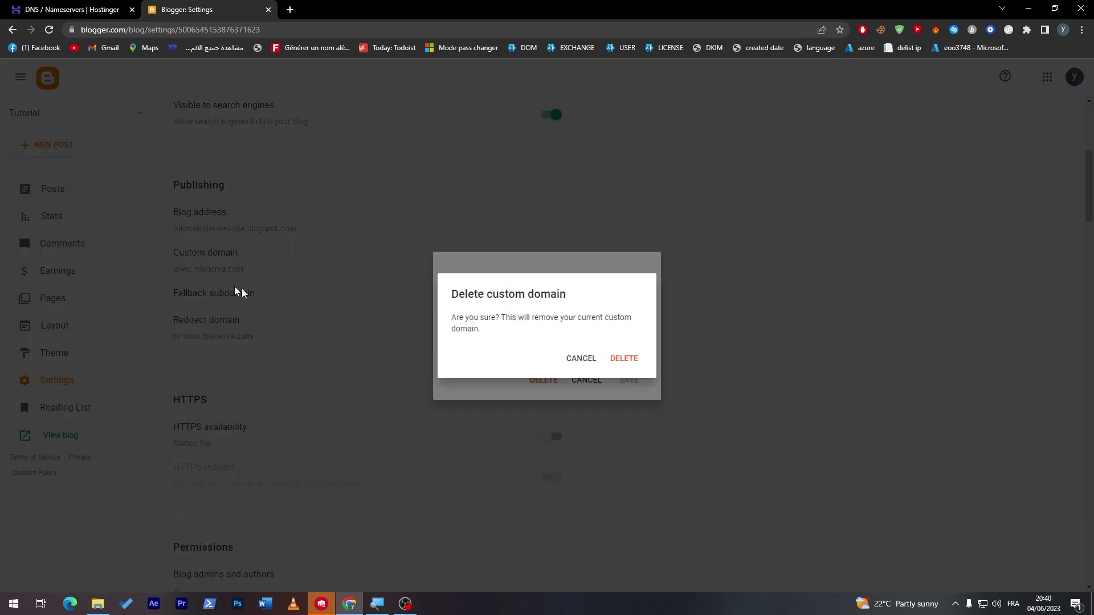
{"action": "left_click", "coordinate": [623, 359]}
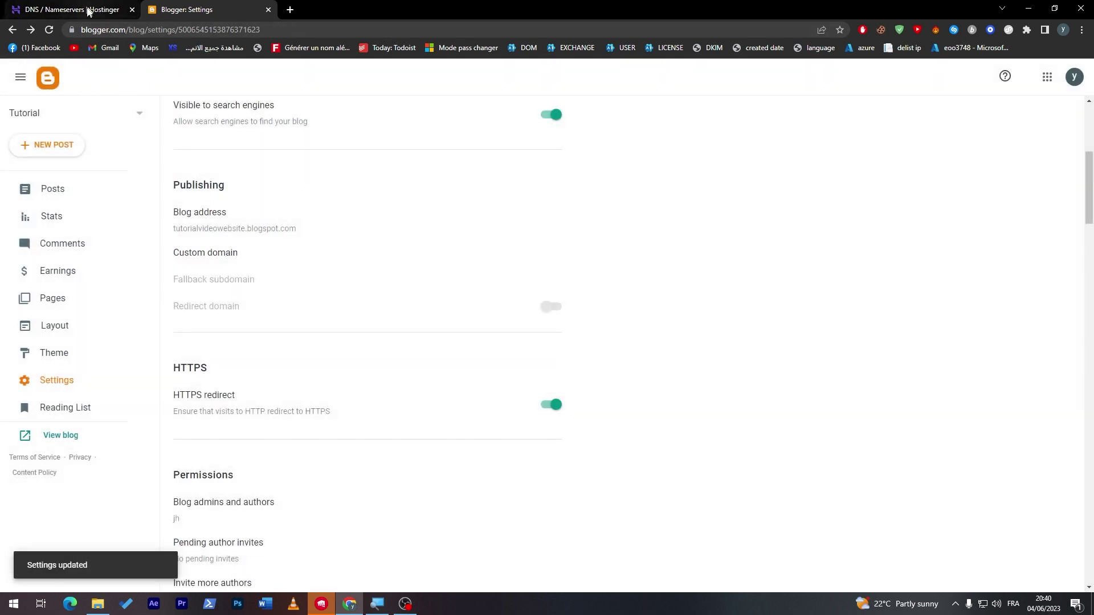
{"action": "left_click", "coordinate": [90, 10]}
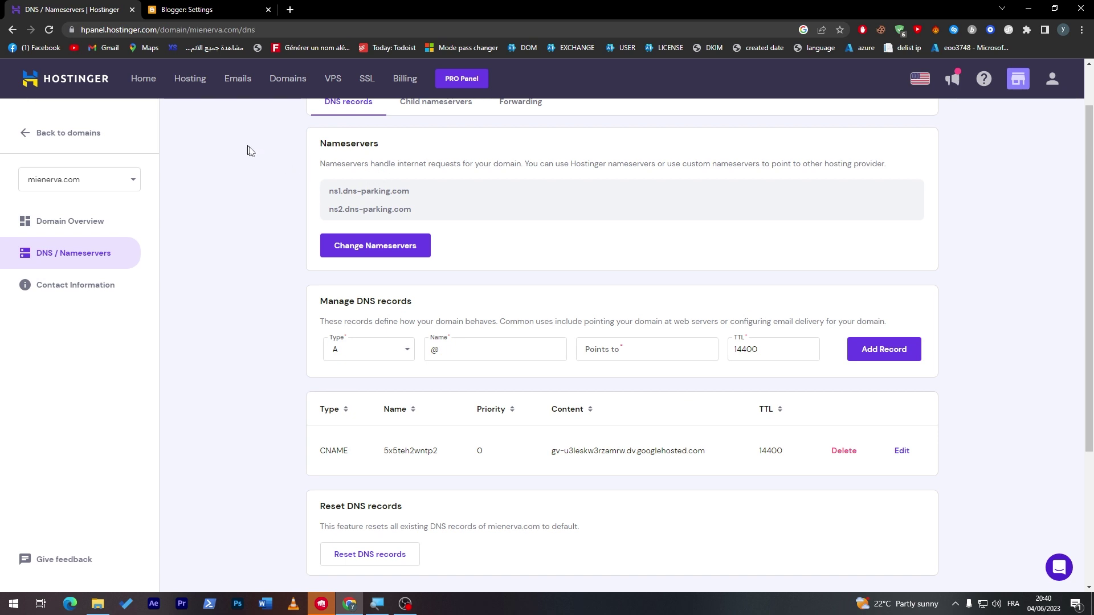
{"action": "scroll", "coordinate": [234, 147], "scroll_direction": "up", "scroll_amount": 1}
Step: On the Web Hosting plans page, highlight the Single plan's Managed WordPress and Not optimized for WooCommerce lines
{"action": "left_click", "coordinate": [52, 145]}
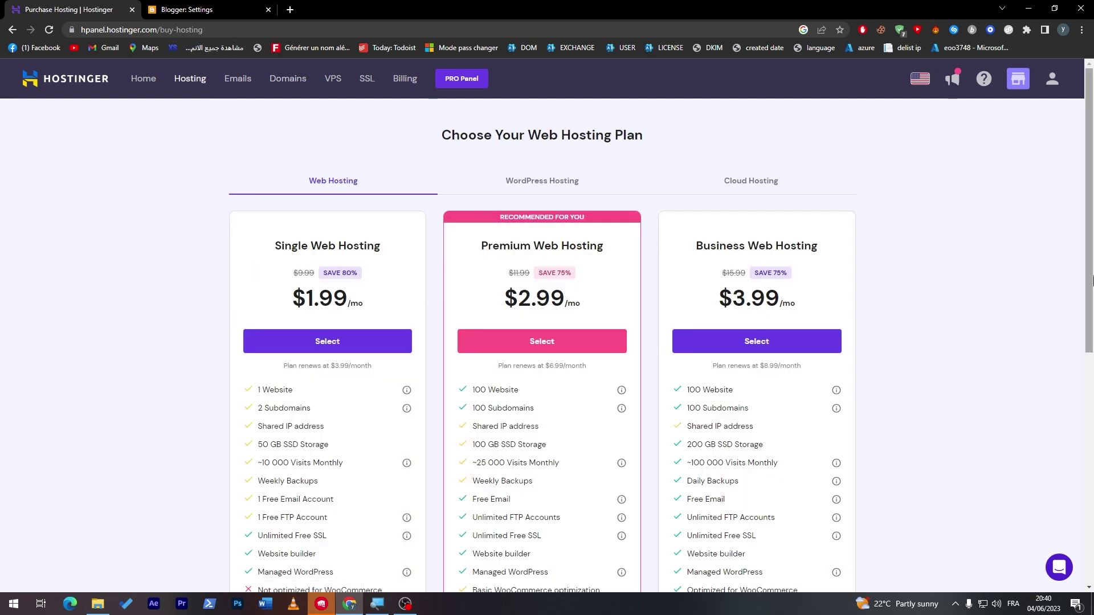
{"action": "scroll", "coordinate": [1091, 222], "scroll_direction": "down", "scroll_amount": 3}
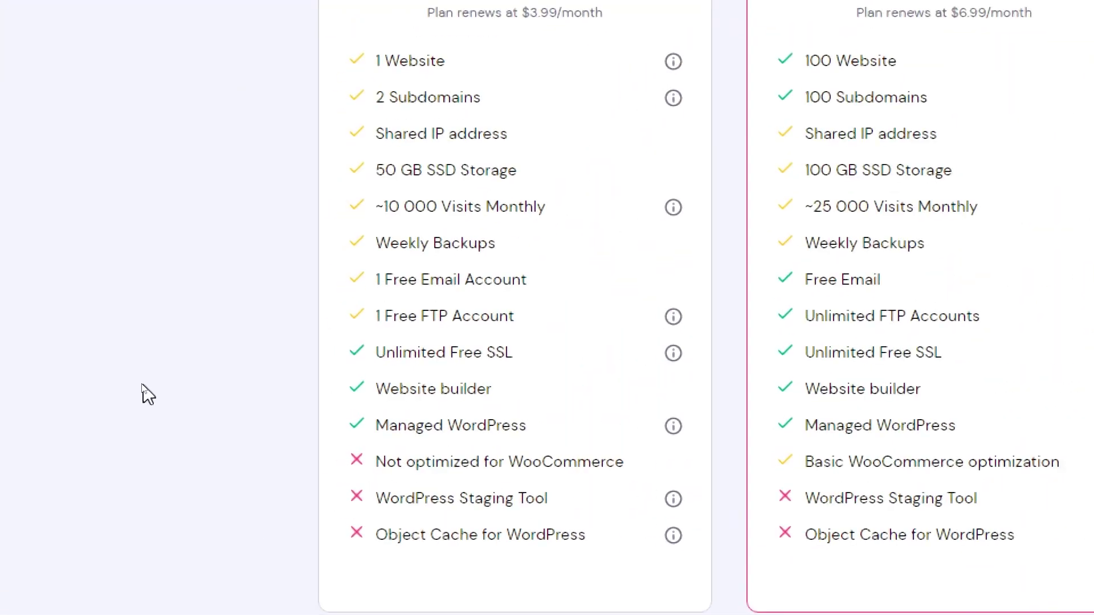
{"action": "left_click_drag", "start_coordinate": [544, 426], "coordinate": [357, 433]}
{"action": "left_click", "coordinate": [357, 433]}
{"action": "left_click_drag", "start_coordinate": [629, 464], "coordinate": [359, 478]}
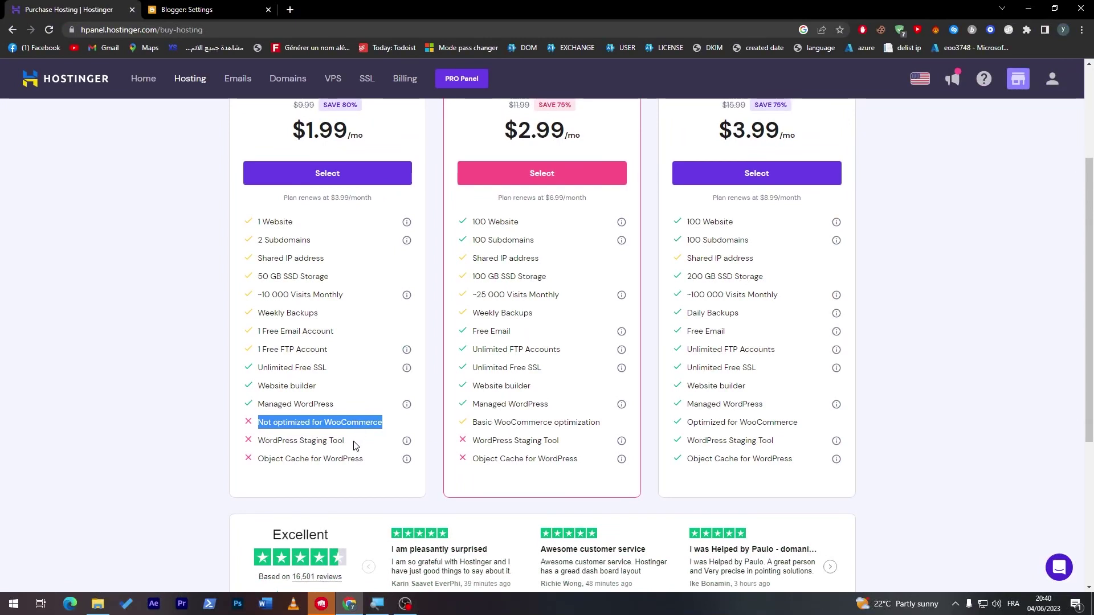
Step: Highlight WooCommerce in the Premium plan's features, then bring up the WordPress Hosting plans
{"action": "double_click", "coordinate": [523, 421]}
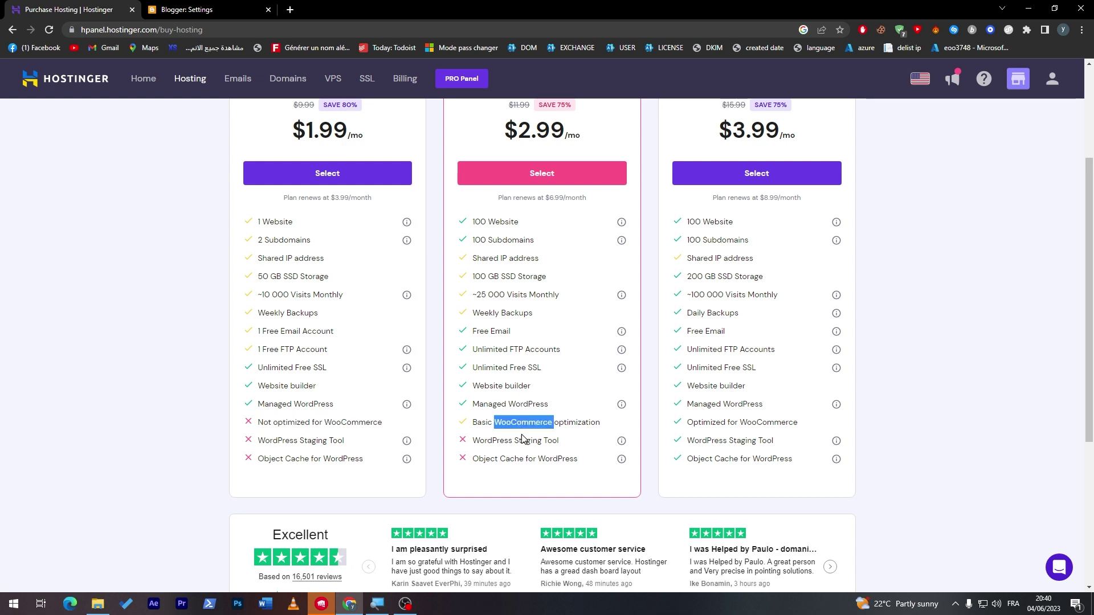
{"action": "left_click", "coordinate": [764, 422]}
{"action": "scroll", "coordinate": [966, 246], "scroll_direction": "up", "scroll_amount": 2}
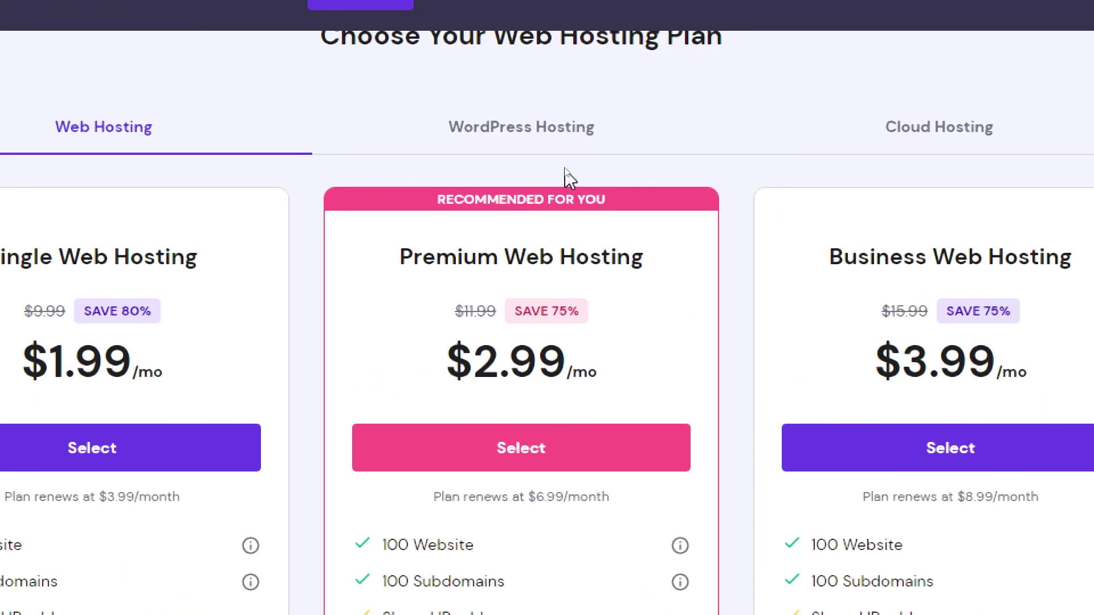
{"action": "left_click", "coordinate": [746, 149]}
Step: Display the Single WordPress, WordPress Starter, Business WordPress and WordPress Pro ($9.99 monthly) plan cards
{"action": "left_click", "coordinate": [541, 135]}
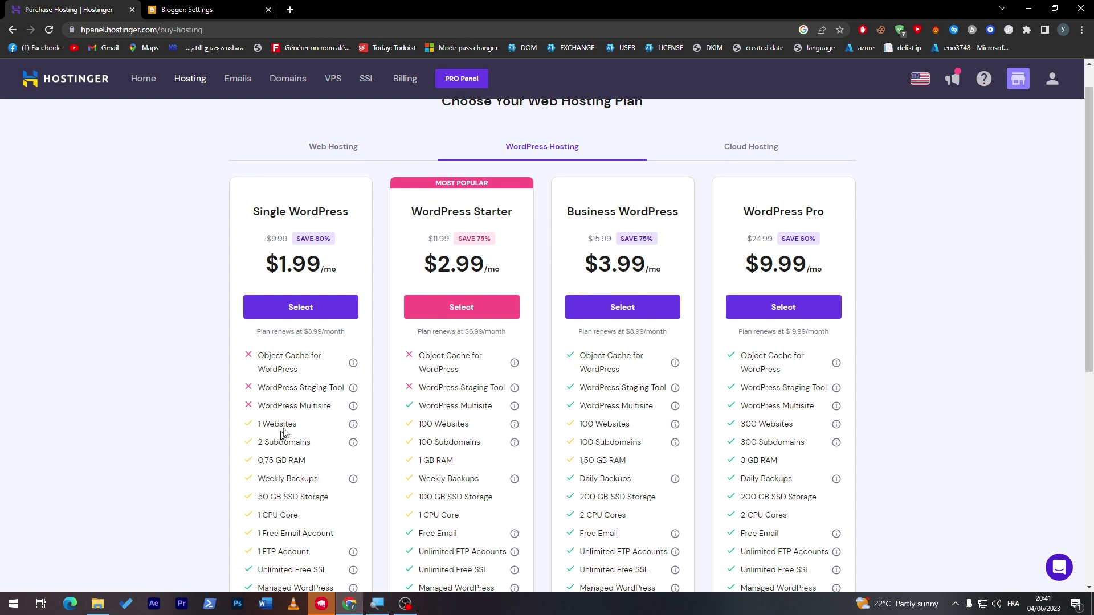
{"action": "scroll", "coordinate": [965, 251], "scroll_direction": "down", "scroll_amount": 2}
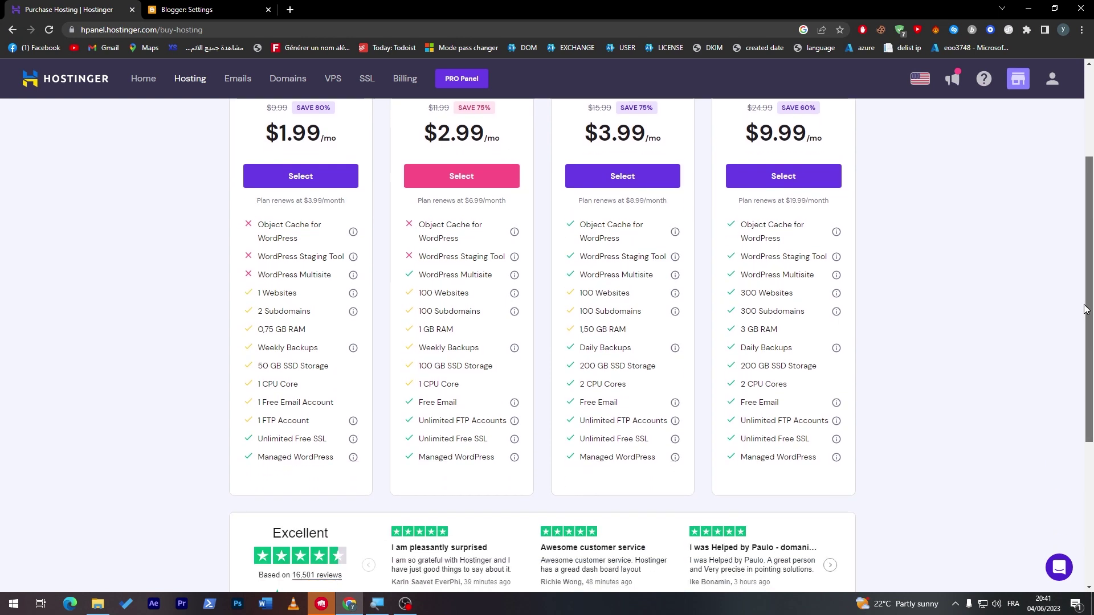
{"action": "scroll", "coordinate": [1060, 278], "scroll_direction": "up", "scroll_amount": 1}
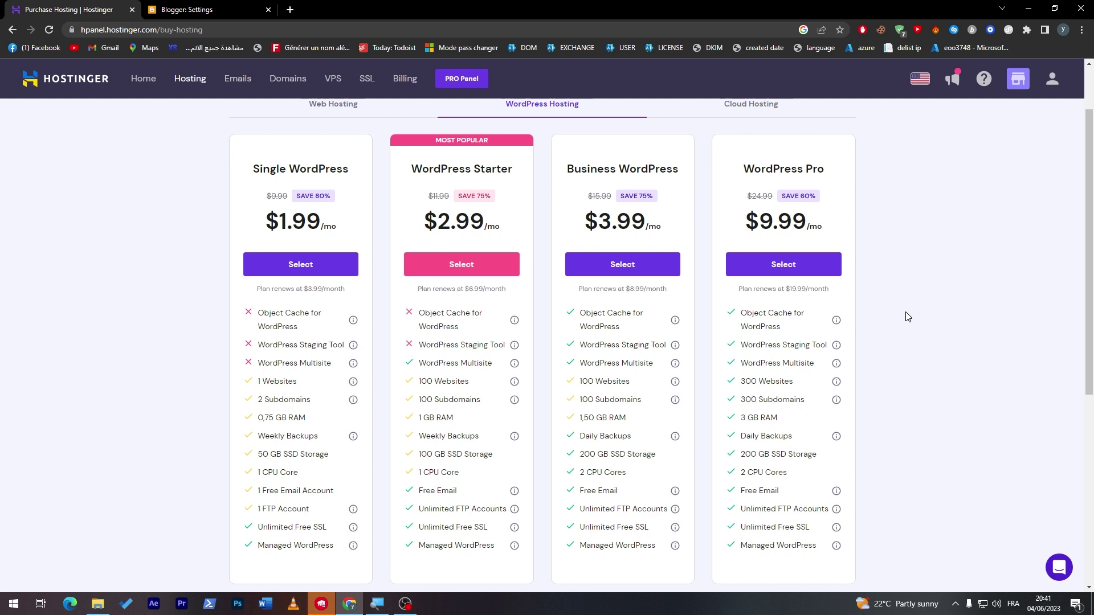
{"action": "double_click", "coordinate": [100, 31]}
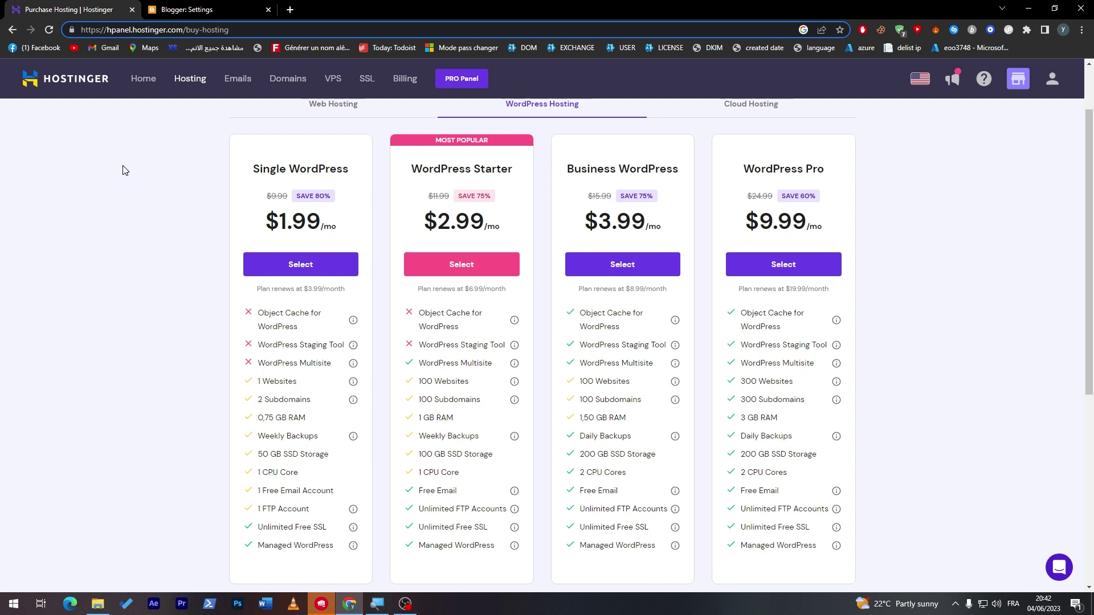
{"action": "left_click_drag", "start_coordinate": [1089, 240], "coordinate": [1090, 200]}
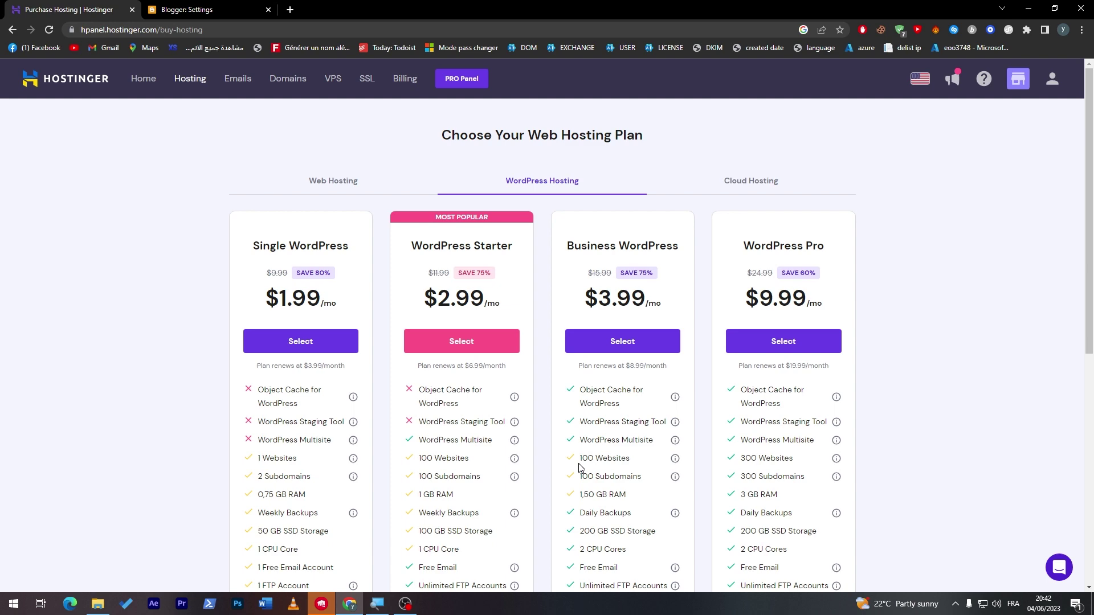
{"action": "scroll", "coordinate": [1071, 413], "scroll_direction": "down", "scroll_amount": 6}
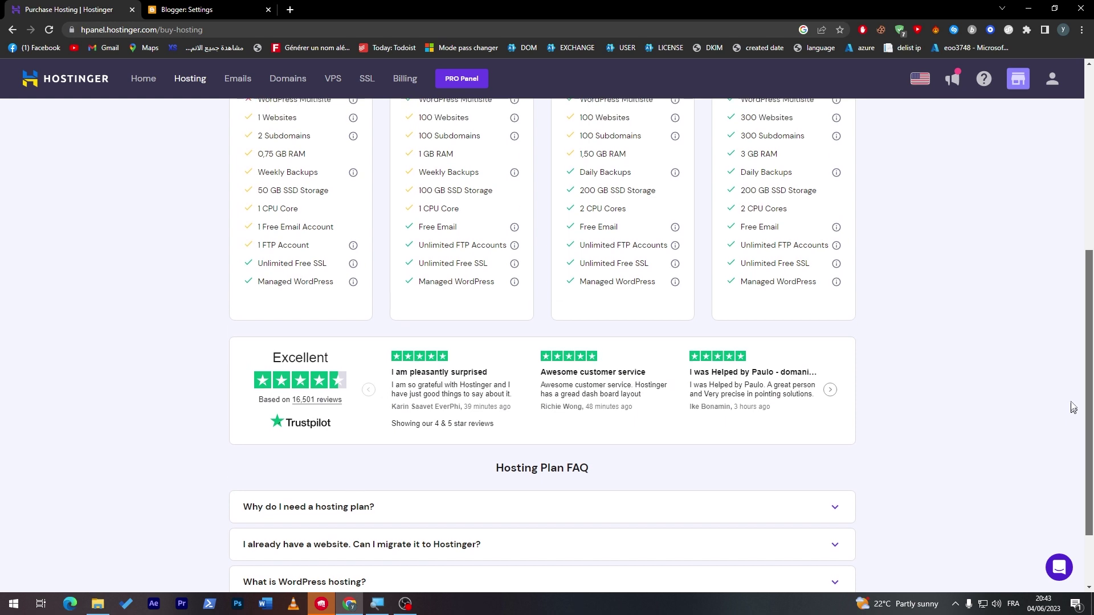
{"action": "scroll", "coordinate": [1071, 399], "scroll_direction": "up", "scroll_amount": 6}
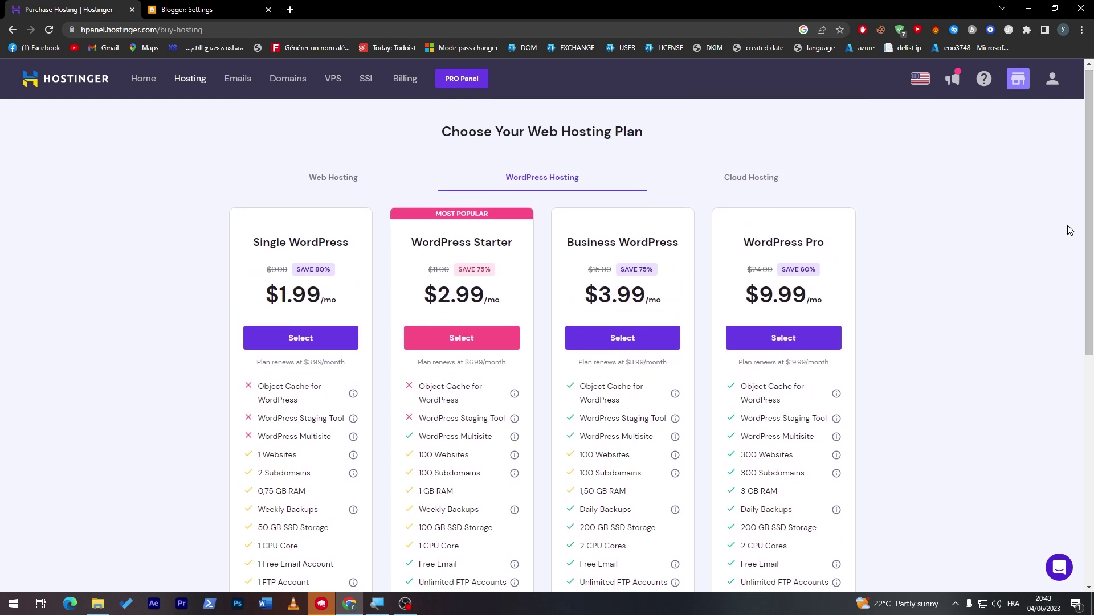